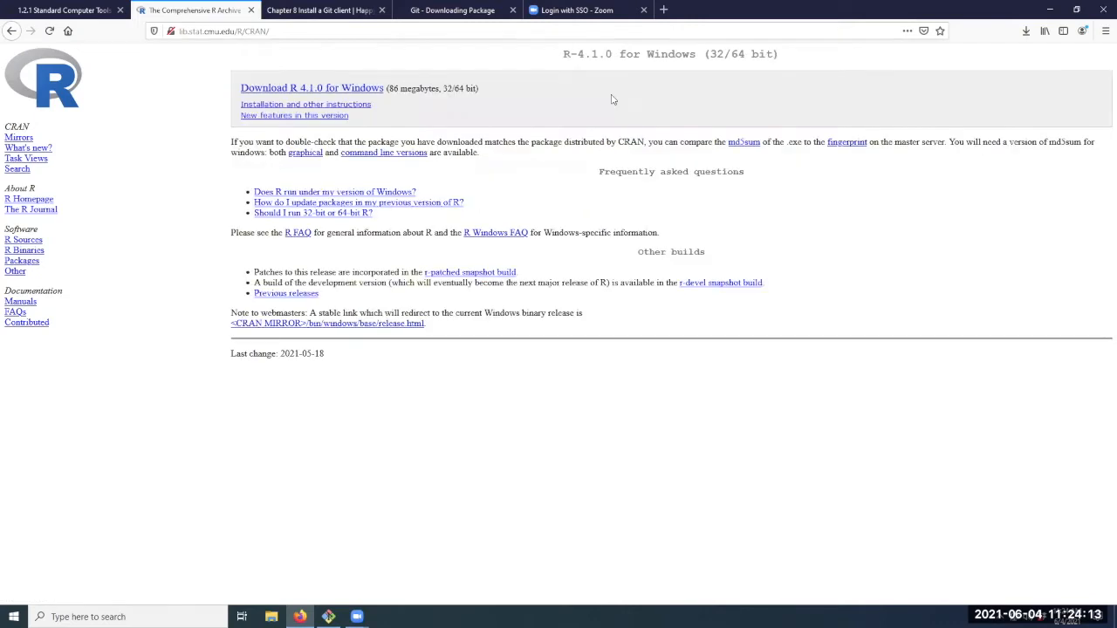
# - Download the R 4.1.0 for Windows installer, proceeding past the web protection warning and saving the file
pyautogui.click(357, 89)
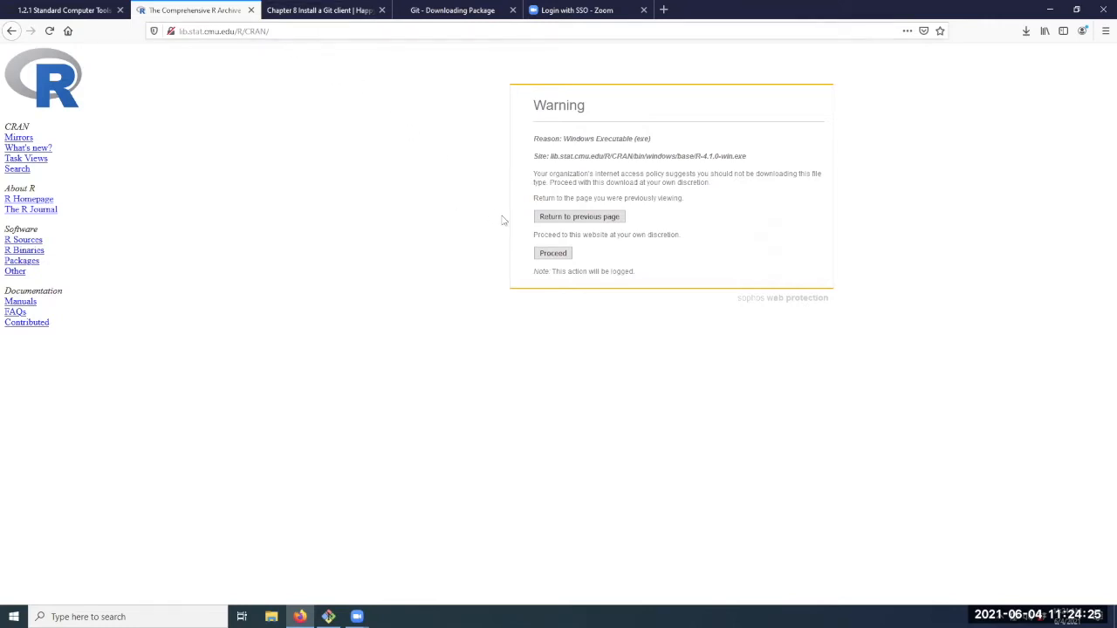
pyautogui.click(551, 255)
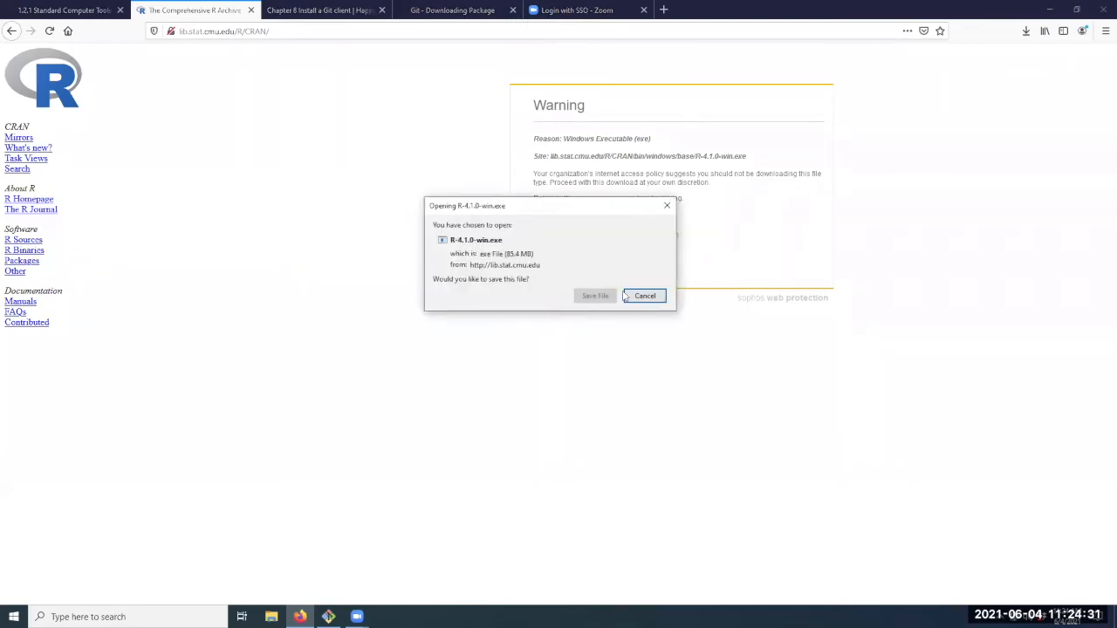
pyautogui.click(591, 296)
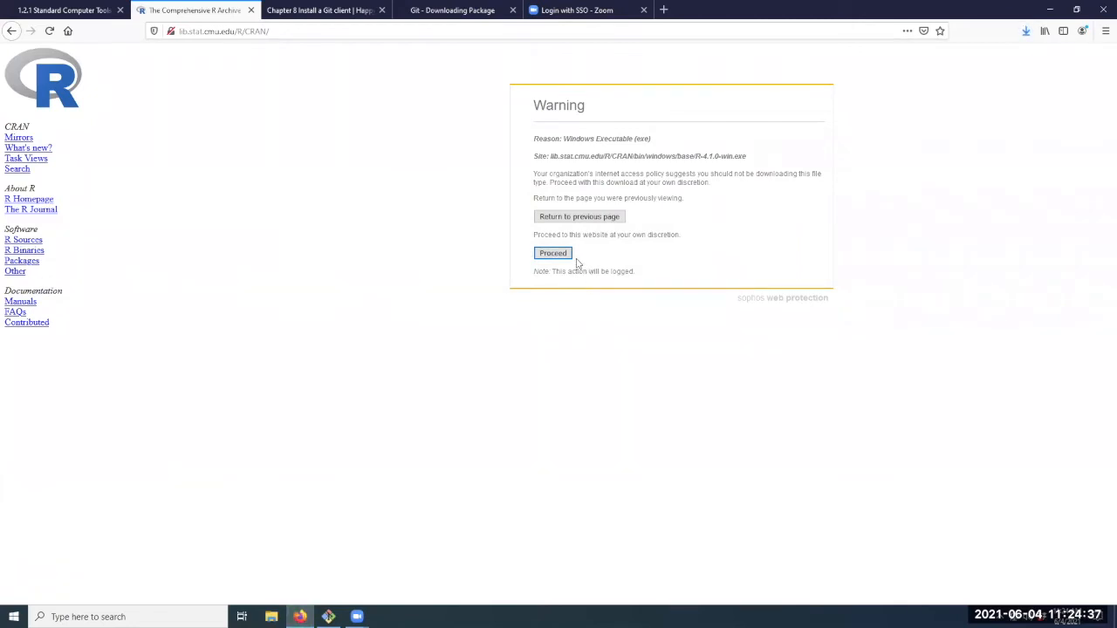
# - Run the downloaded R-4.1.0-win.exe with English as the setup language and continue past the GNU General Public License information
pyautogui.click(1026, 30)
pyautogui.click(866, 57)
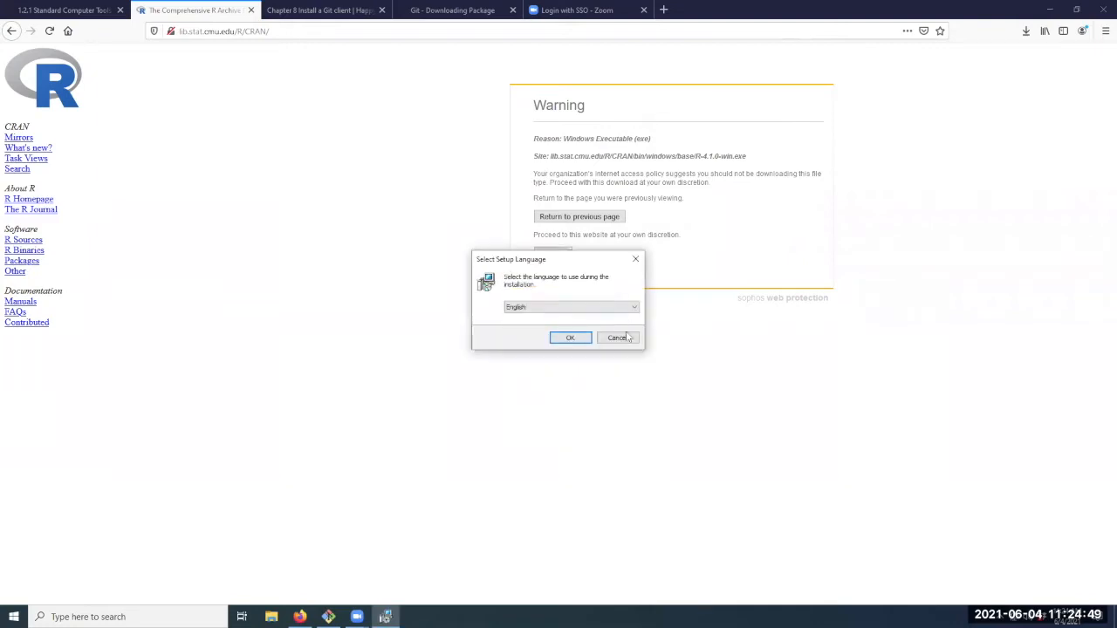
pyautogui.click(570, 337)
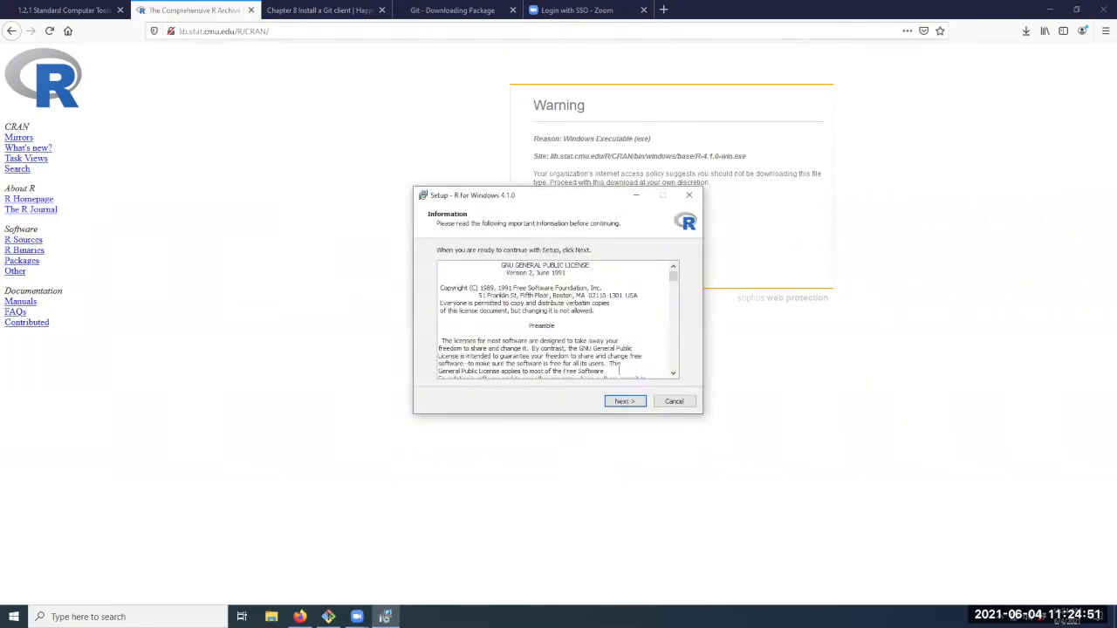
pyautogui.scroll(-8, 611, 349)
pyautogui.scroll(-10, 677, 292)
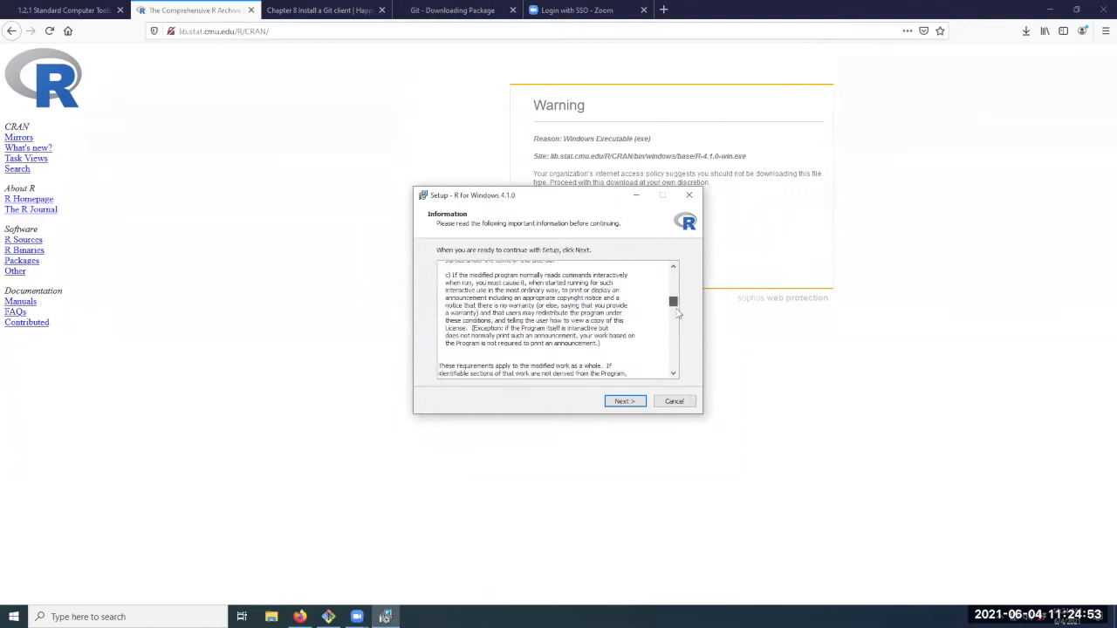
pyautogui.click(621, 402)
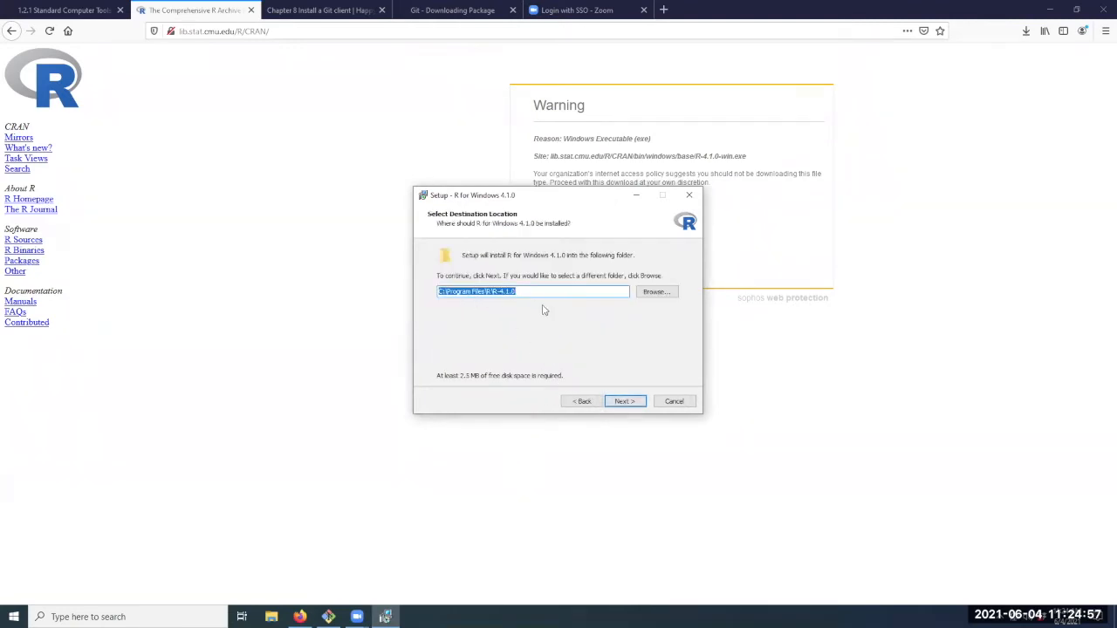
# - Install R into C:\Program Files\R\R-4.1.0 with all components, default startup options and default additional tasks, and finish the setup
pyautogui.click(616, 402)
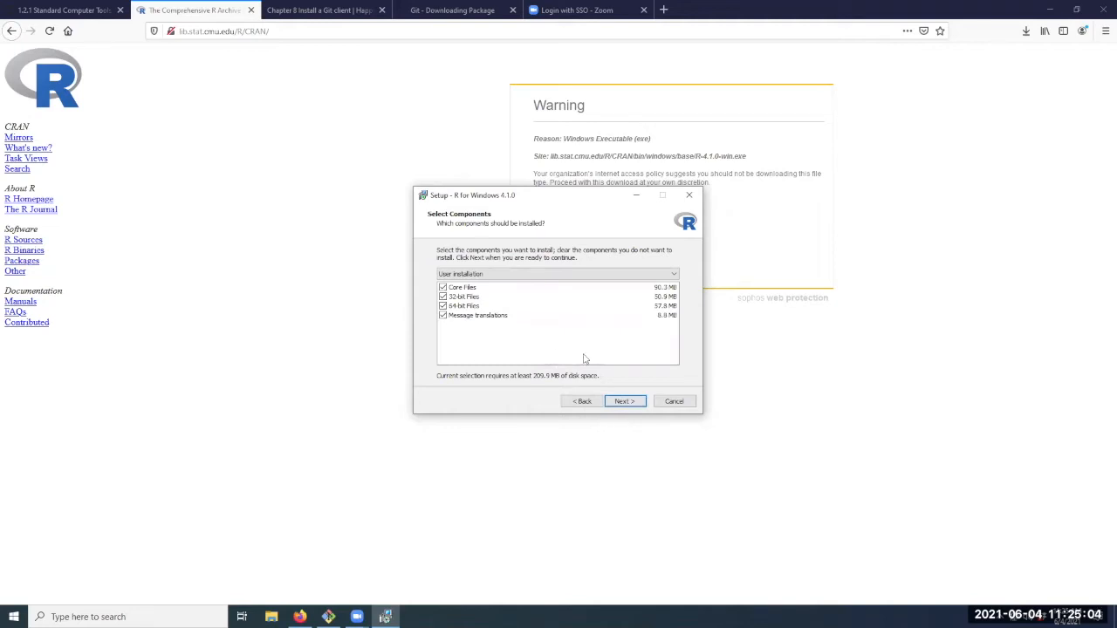
pyautogui.click(617, 402)
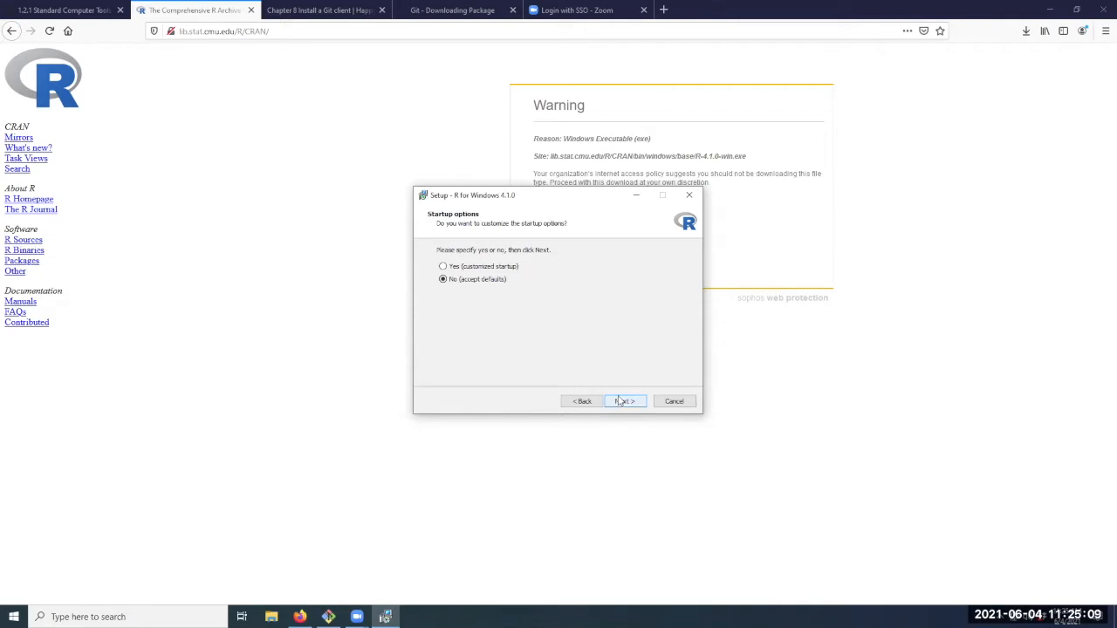
pyautogui.click(621, 401)
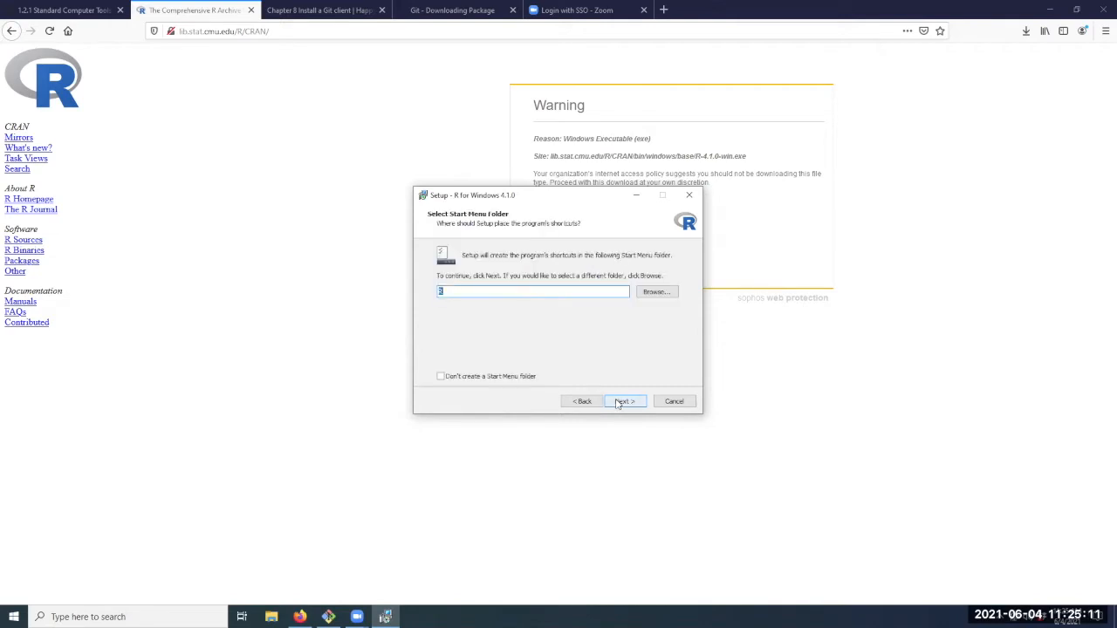
pyautogui.click(620, 405)
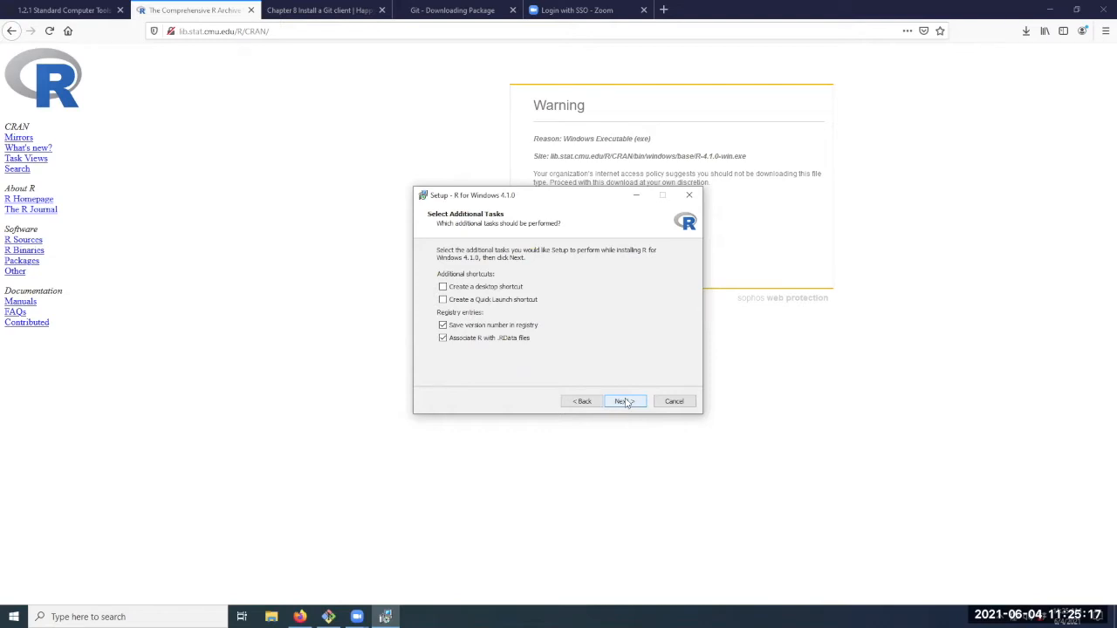
pyautogui.click(625, 406)
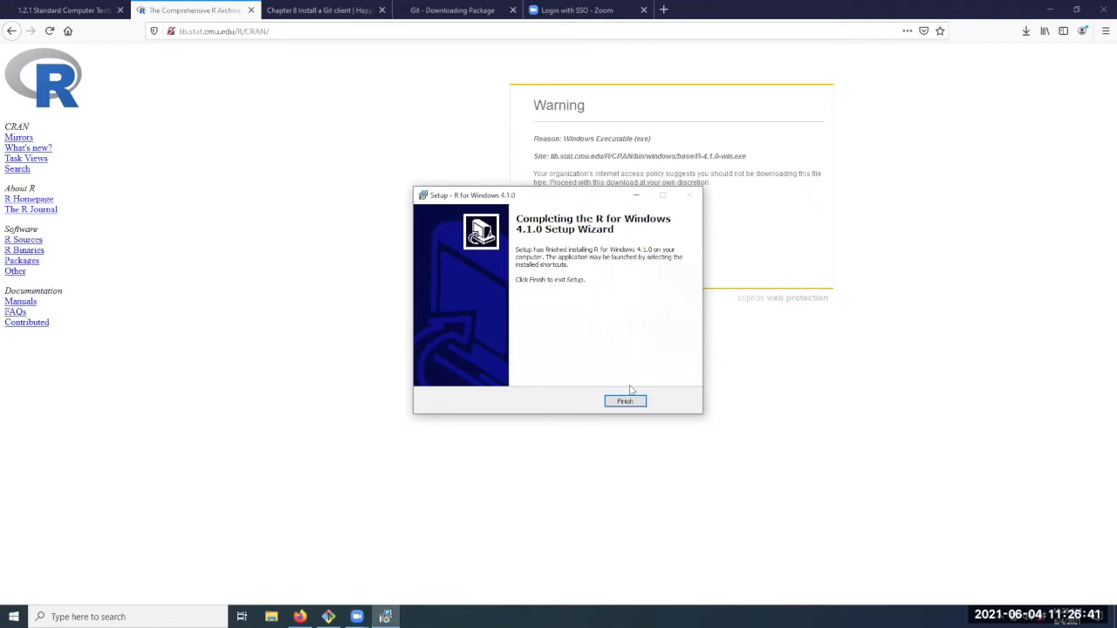
pyautogui.click(630, 402)
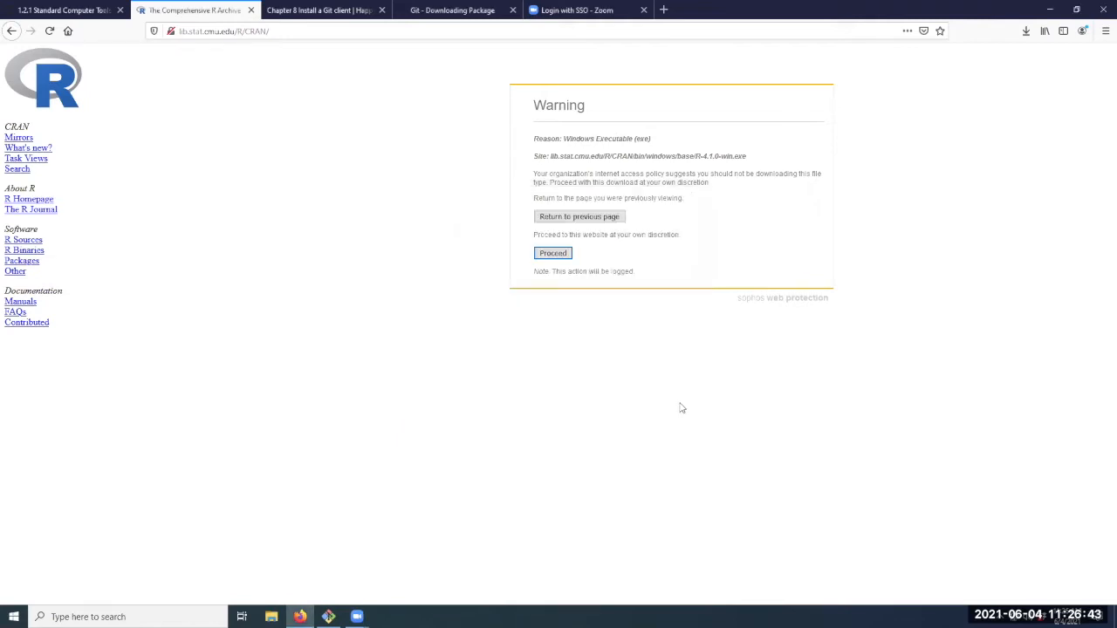
# - Close the R download page and open the RStudio installation link from the Standard Computer Tools wiki in its own tab
pyautogui.hotkey('ctrl', 'w')
pyautogui.click(82, 10)
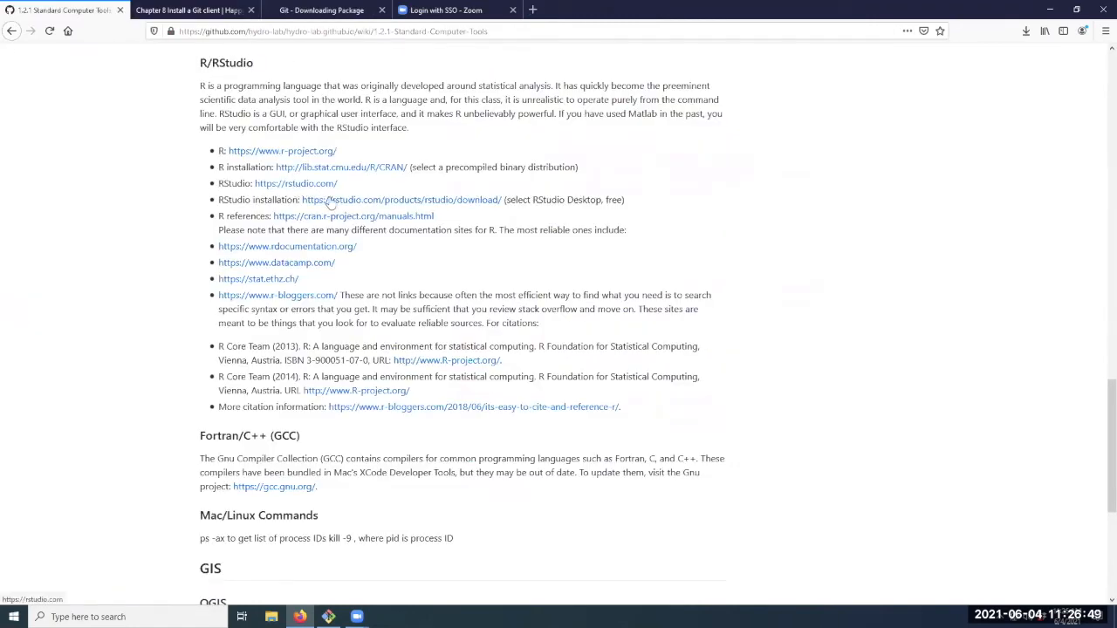
pyautogui.middleClick(336, 204)
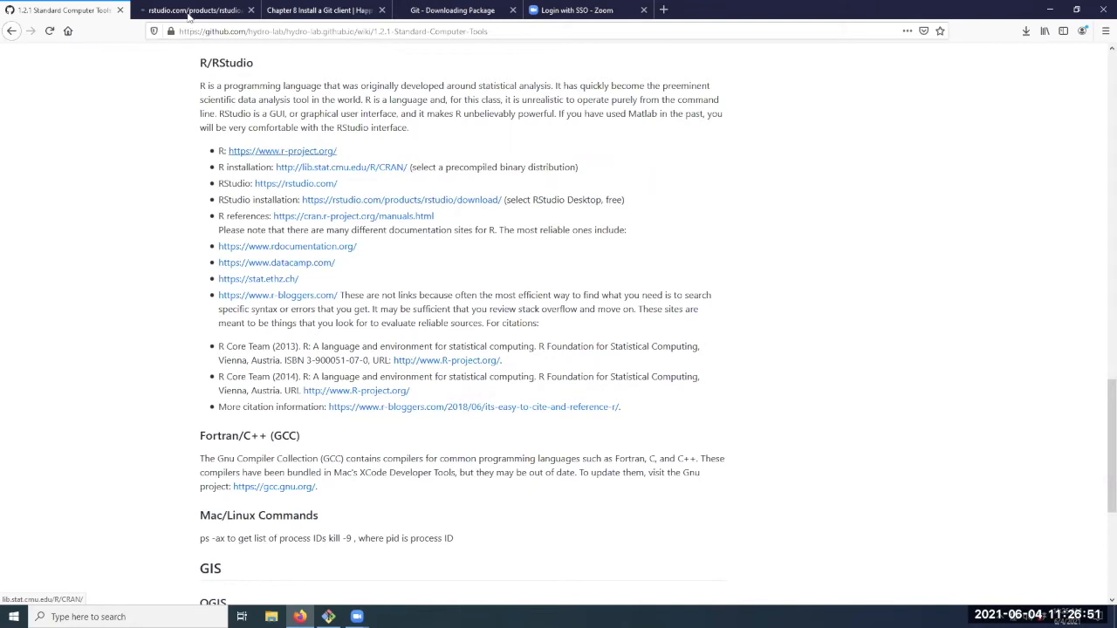
pyautogui.hotkey('ctrl', 'Tab')
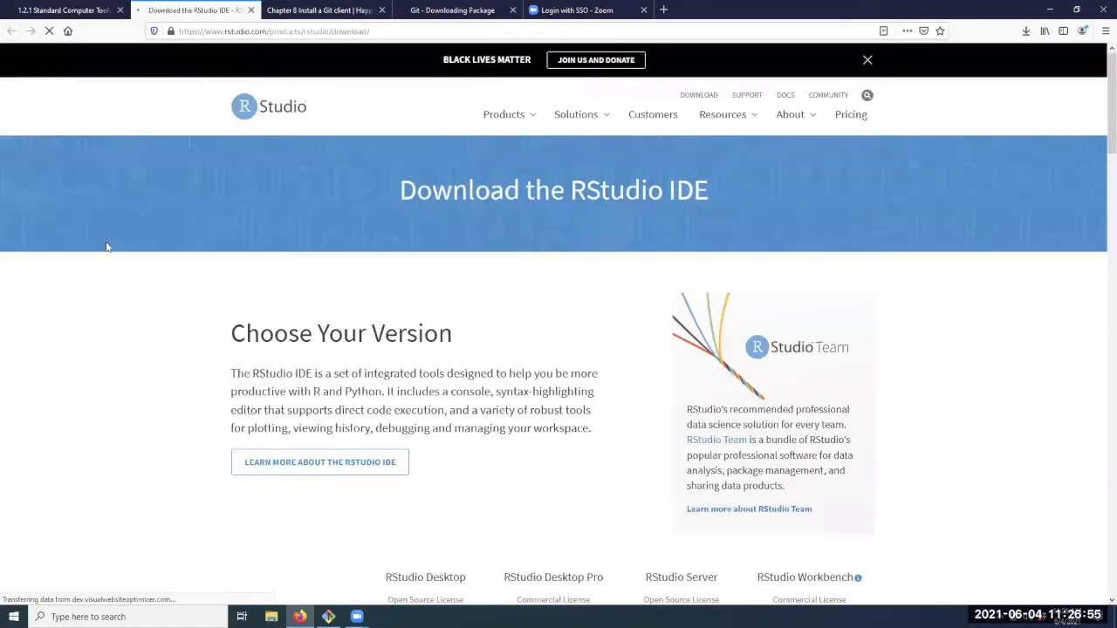
# - Choose the free RStudio Desktop edition and save its Windows installer, RStudio-1.4.1717.exe
pyautogui.scroll(-1, 106, 249)
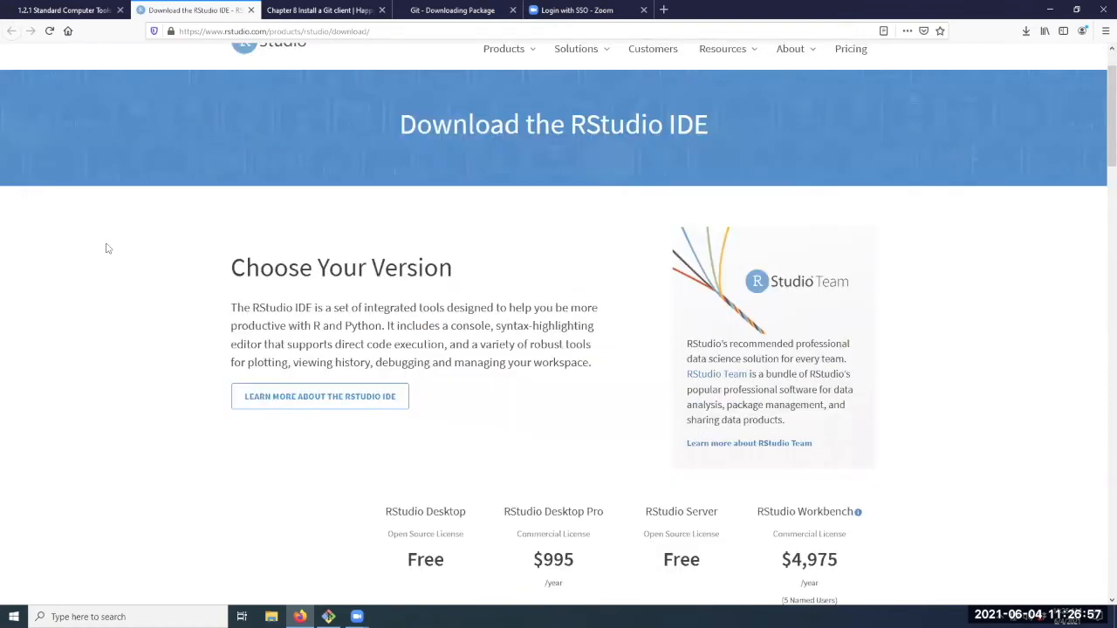
pyautogui.scroll(-3, 107, 250)
pyautogui.scroll(-3, 107, 249)
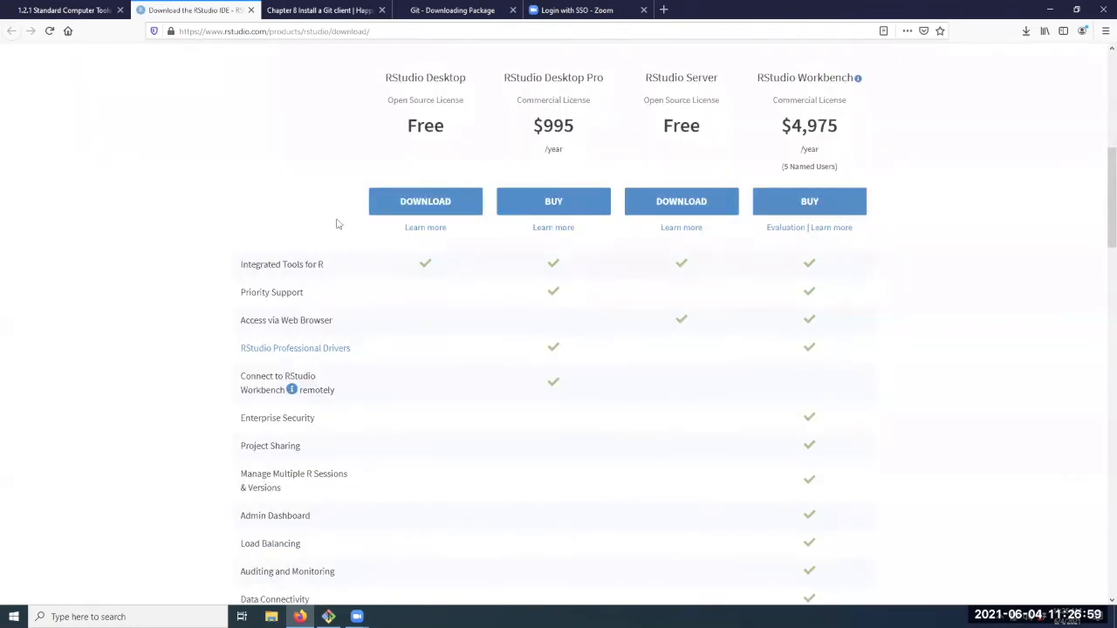
pyautogui.scroll(1, 337, 225)
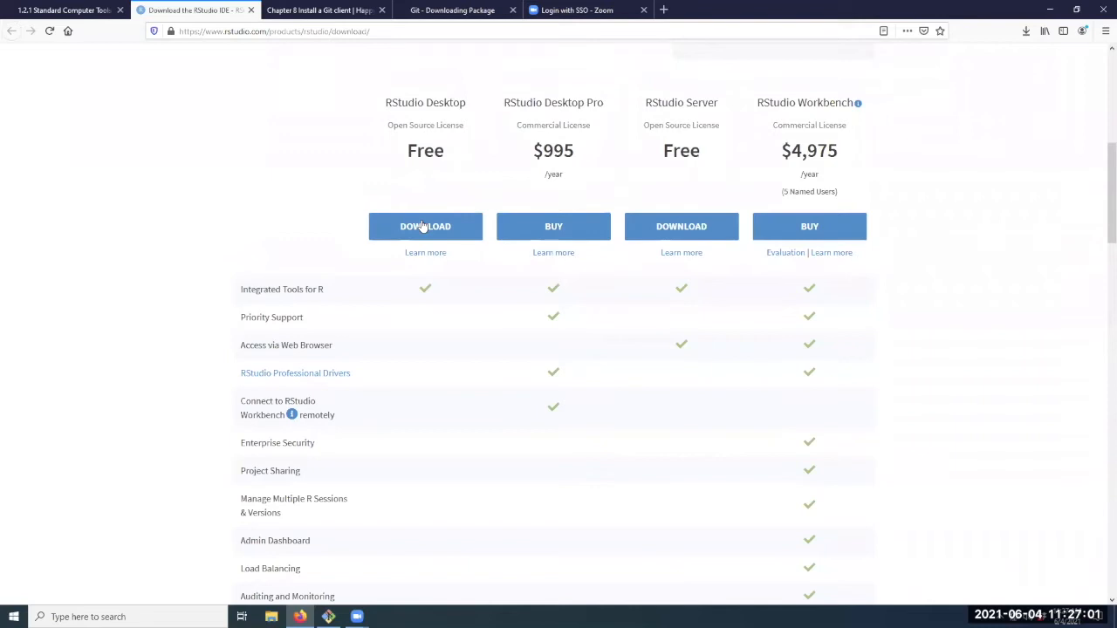
pyautogui.click(424, 226)
pyautogui.click(424, 226)
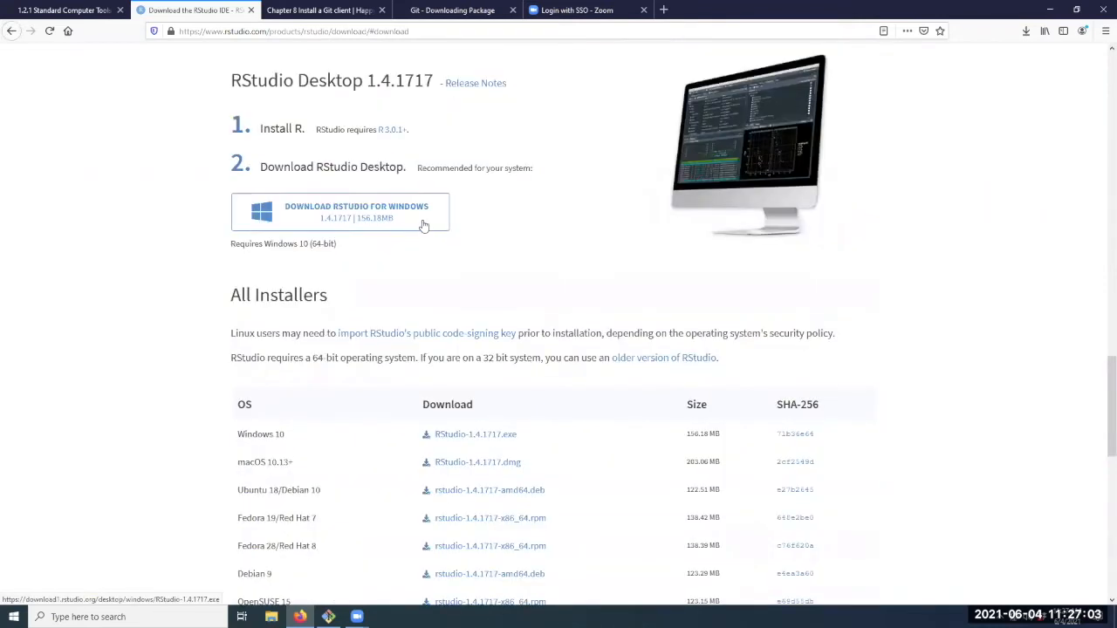
pyautogui.click(417, 219)
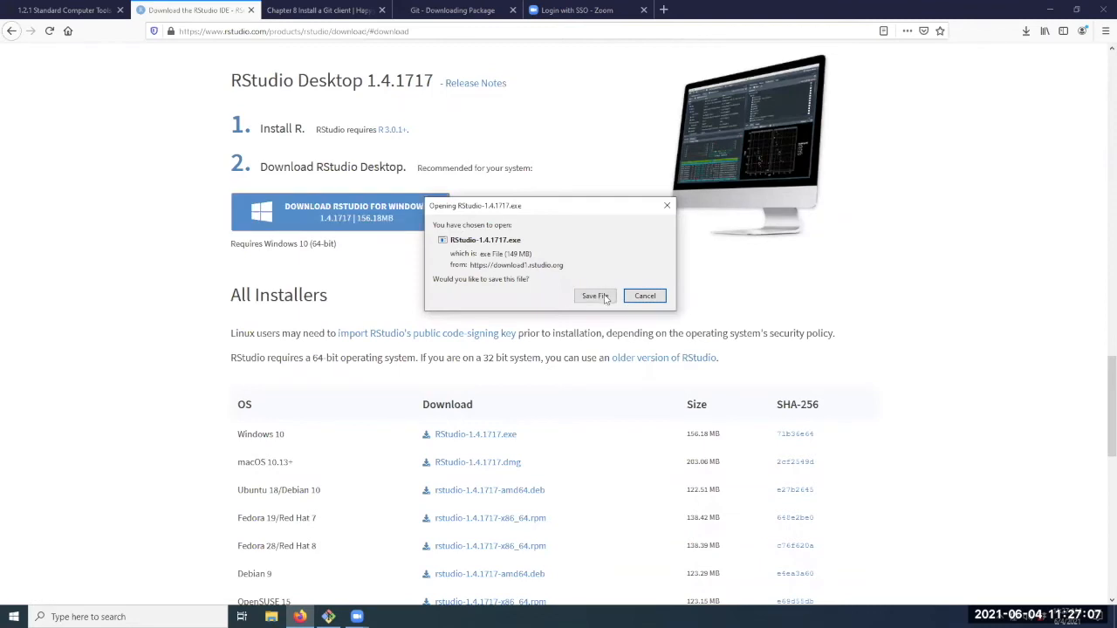
pyautogui.click(595, 296)
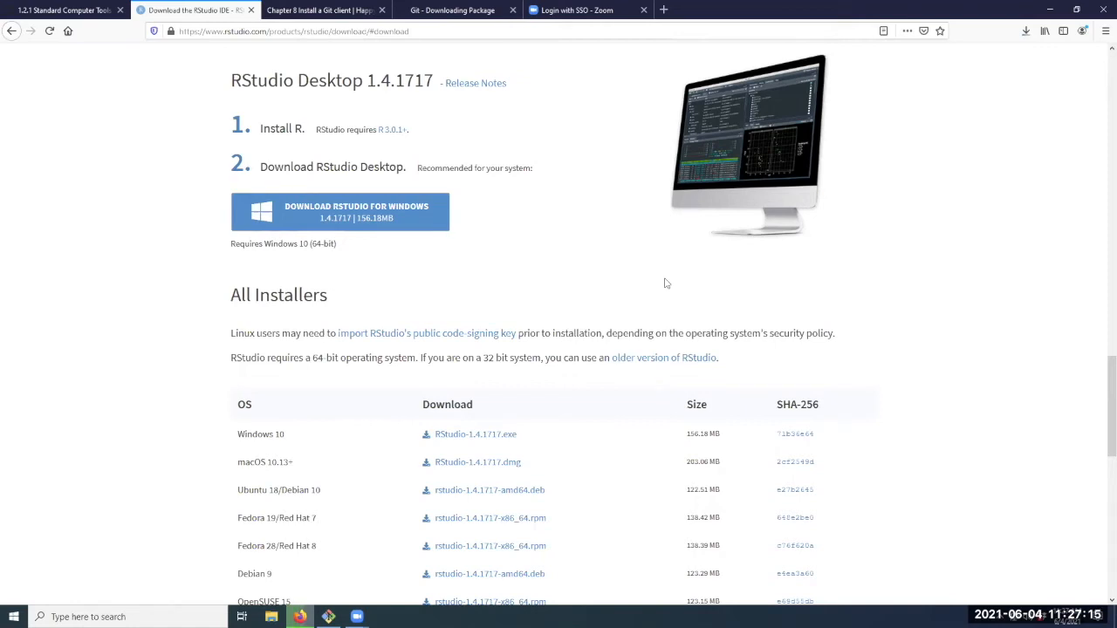
# - Run the downloaded RStudio installer, install into C:\Program Files\RStudio with the RStudio Start Menu folder, and finish the setup
pyautogui.click(1027, 32)
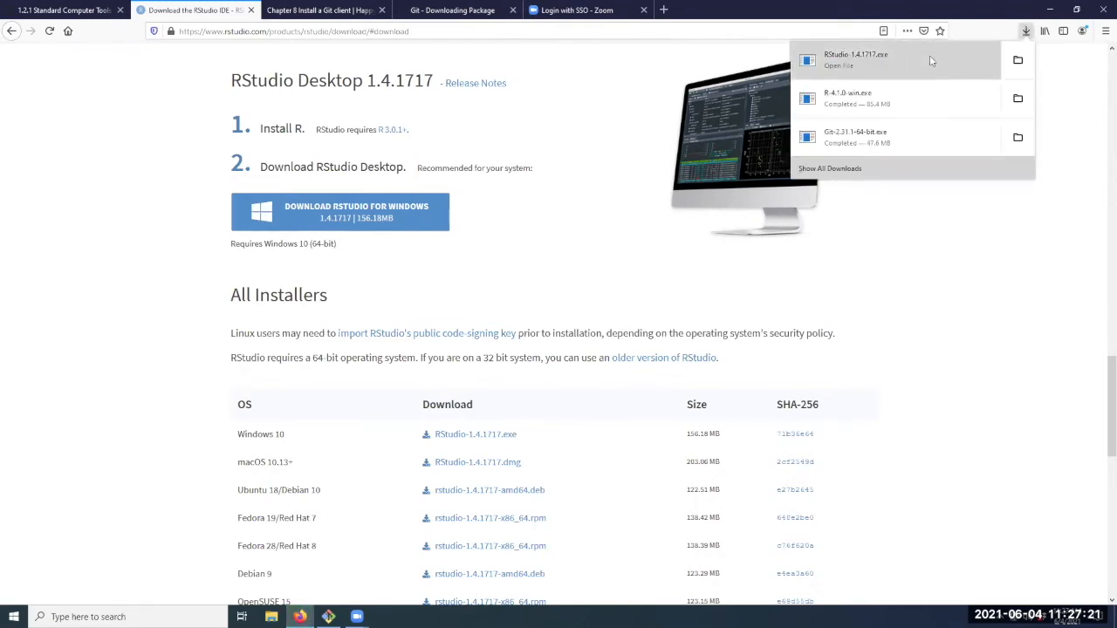
pyautogui.click(930, 60)
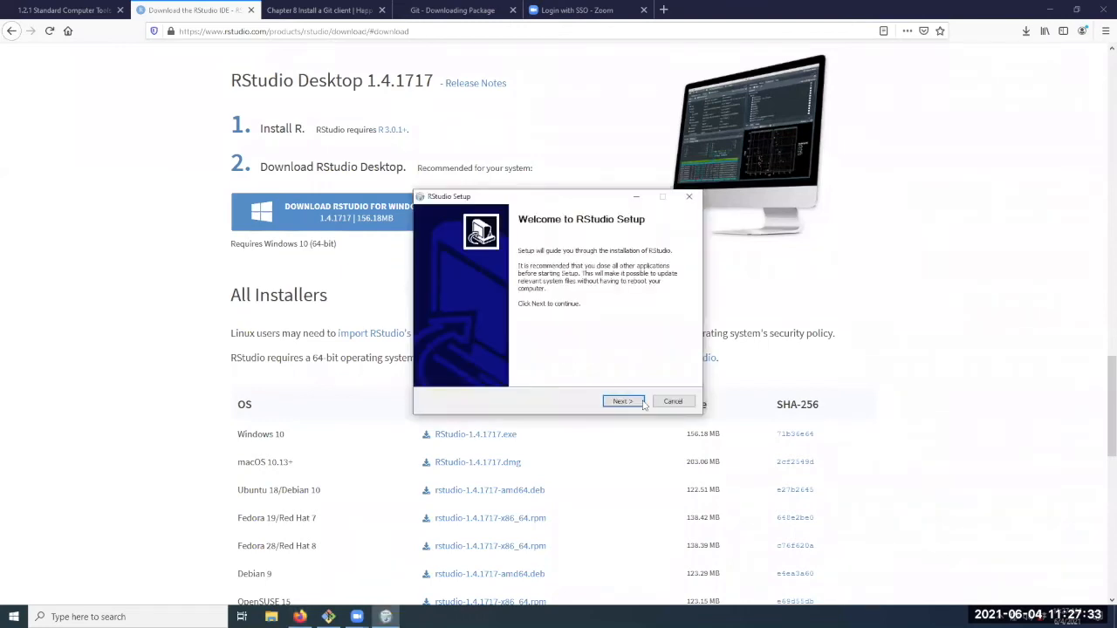
pyautogui.click(621, 401)
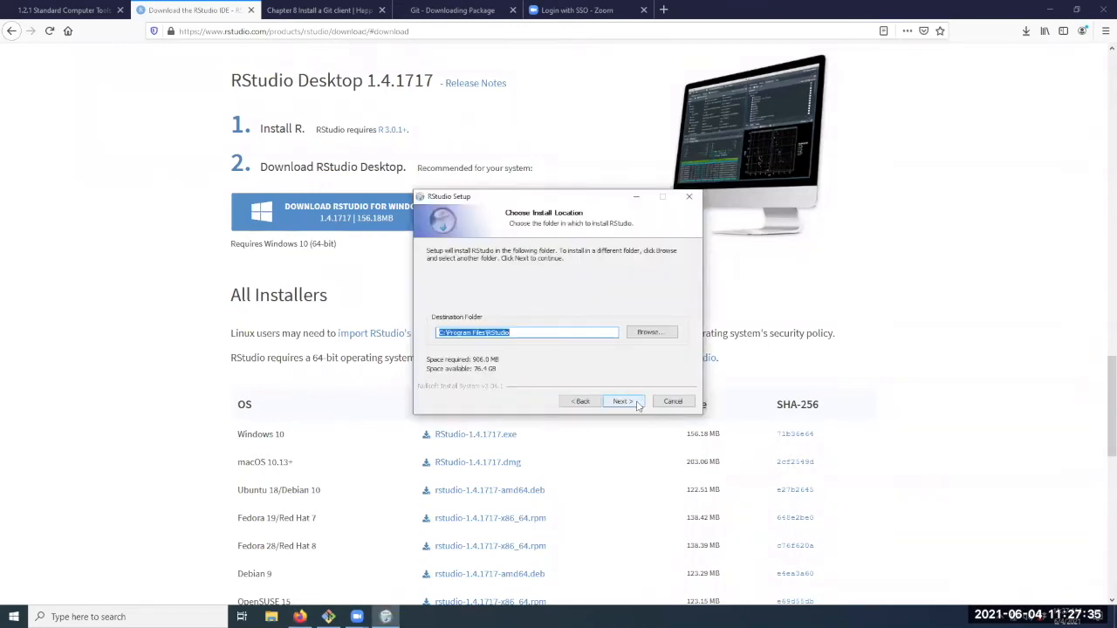
pyautogui.click(638, 404)
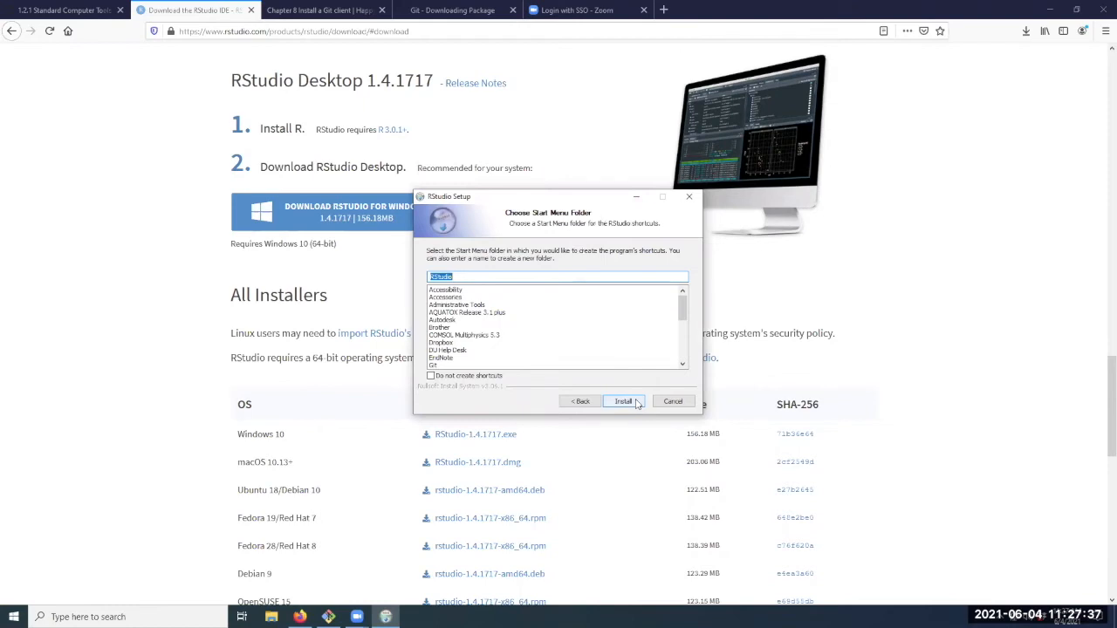
pyautogui.click(638, 403)
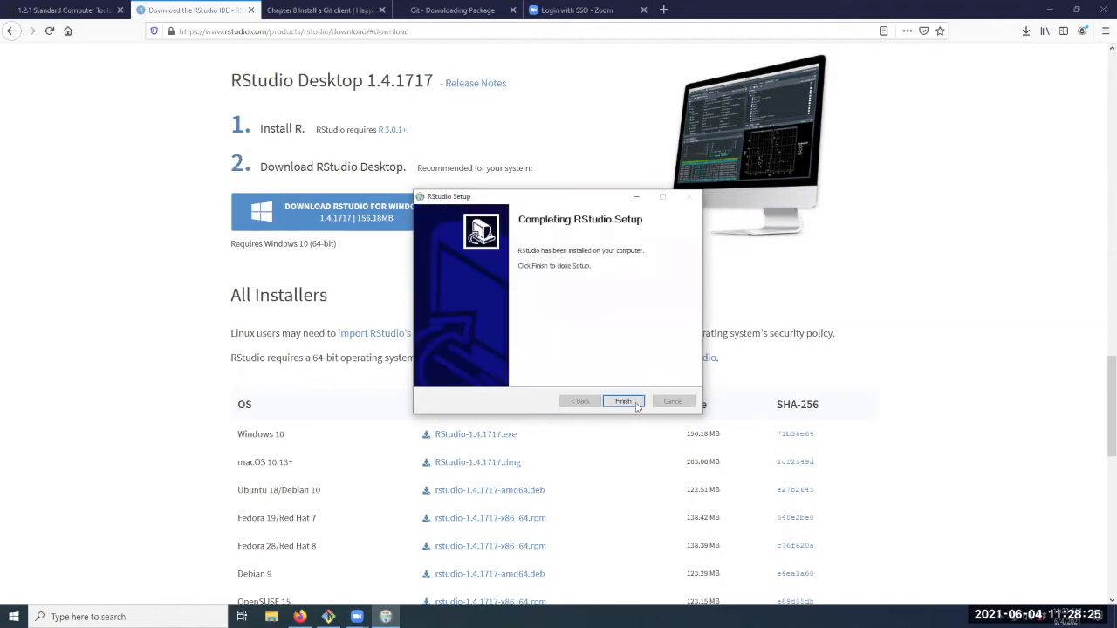
pyautogui.click(636, 403)
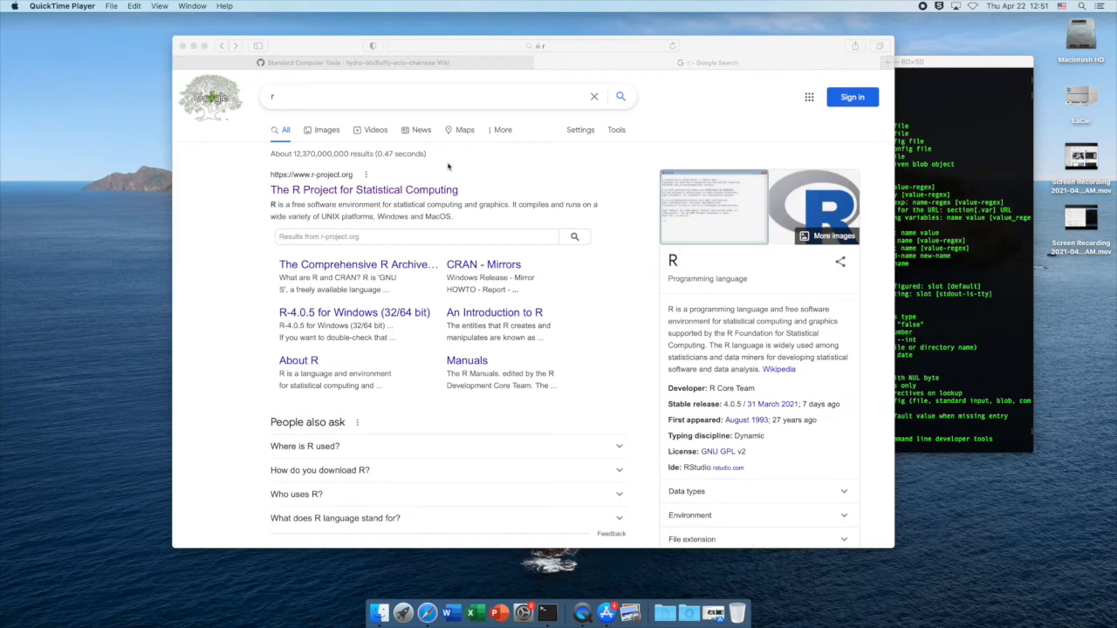
# - In Safari, go from the R Project site to the Statlib, Carnegie Mellon CRAN mirror and open its R for (Mac) OS X download page
pyautogui.click(428, 191)
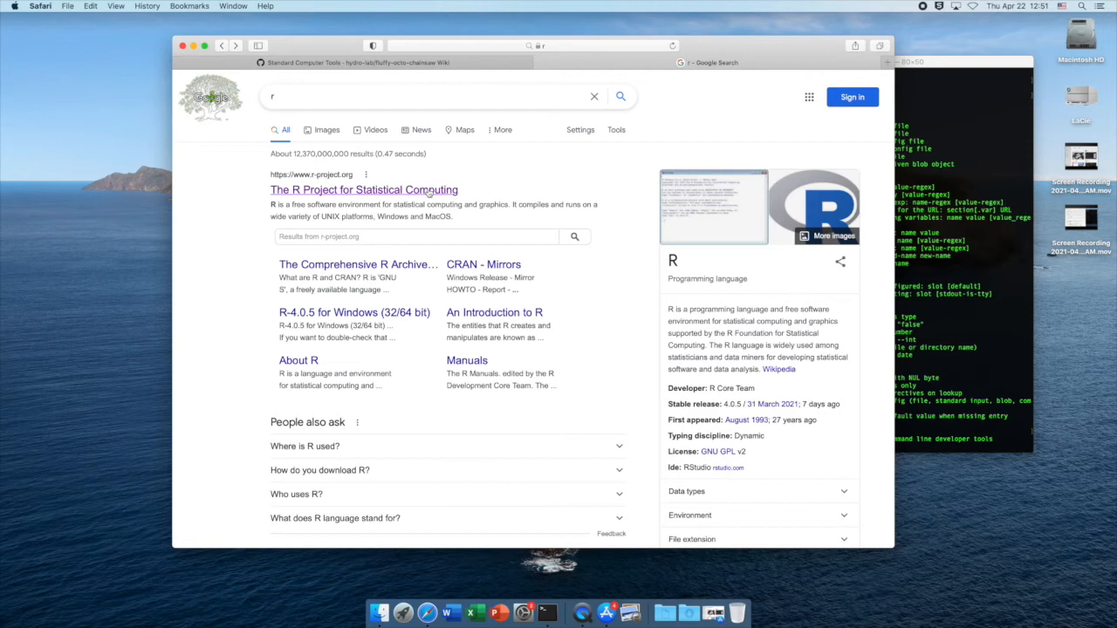
pyautogui.click(428, 191)
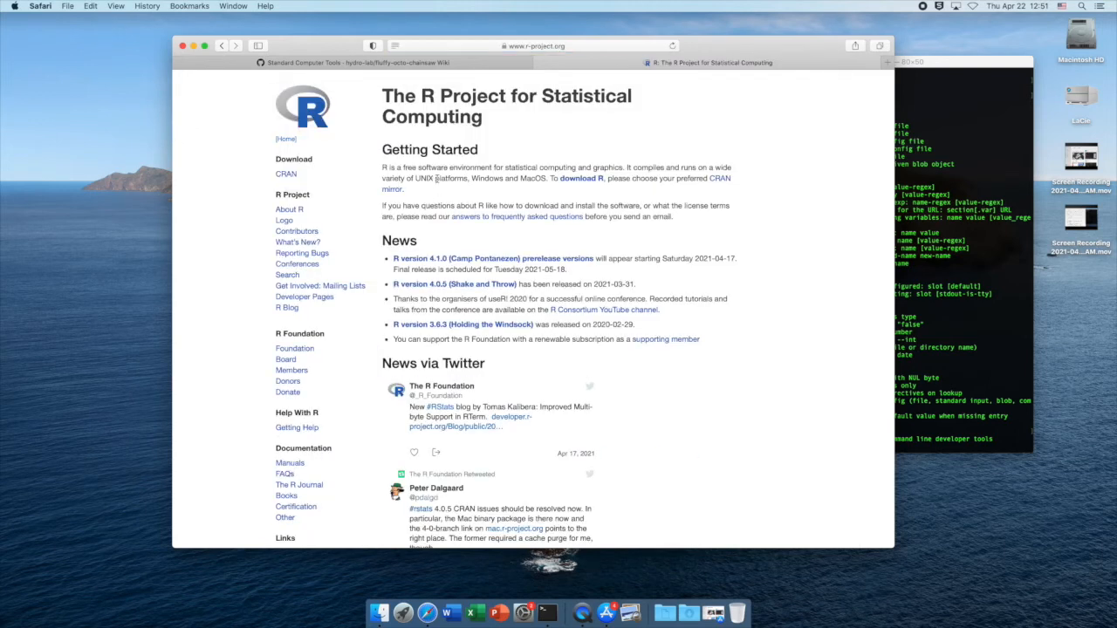
pyautogui.click(287, 174)
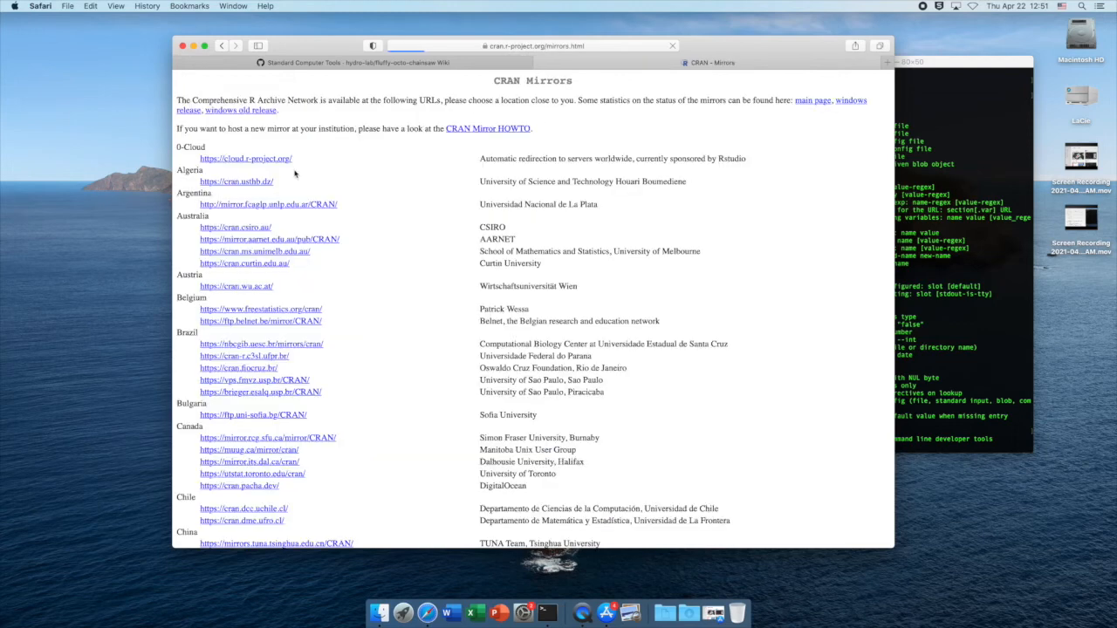
pyautogui.scroll(-20, 345, 194)
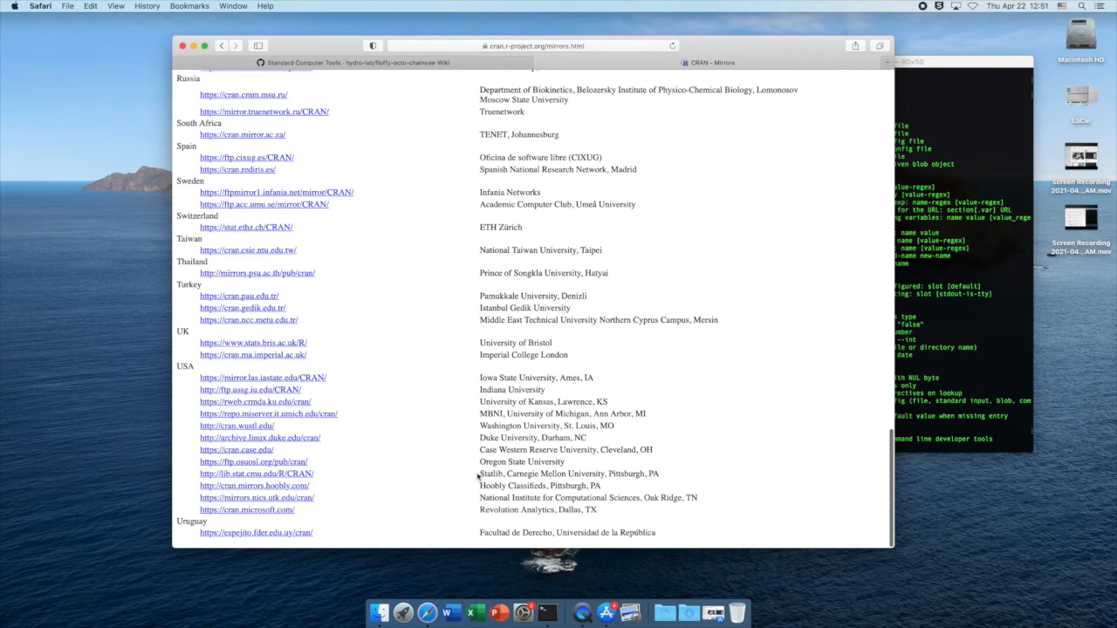
pyautogui.moveTo(478, 473); pyautogui.dragTo(665, 473)
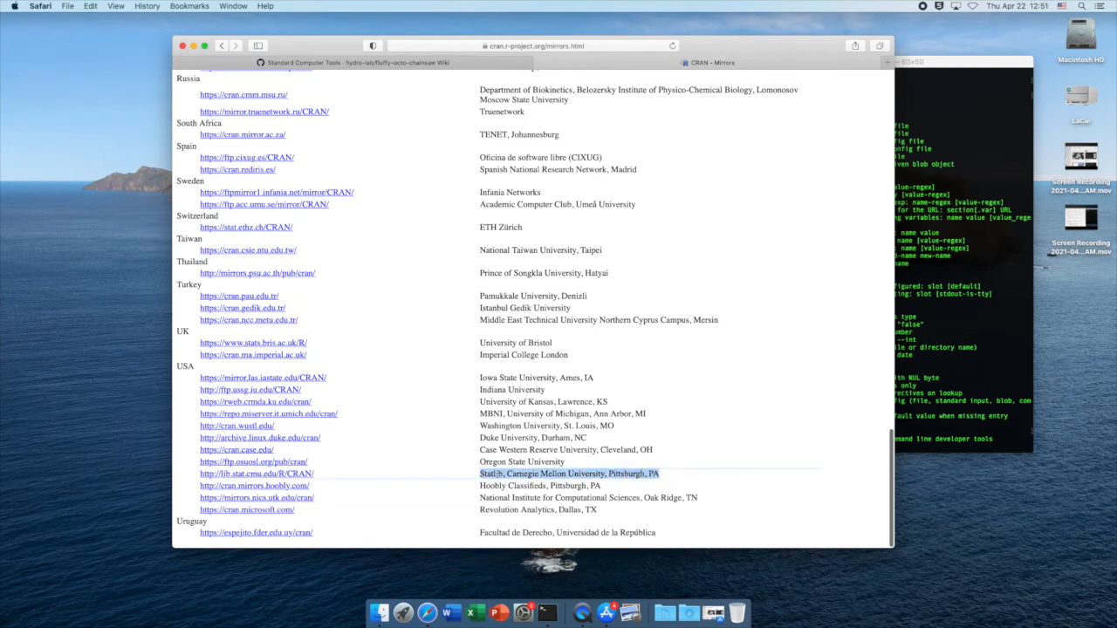
pyautogui.click(259, 473)
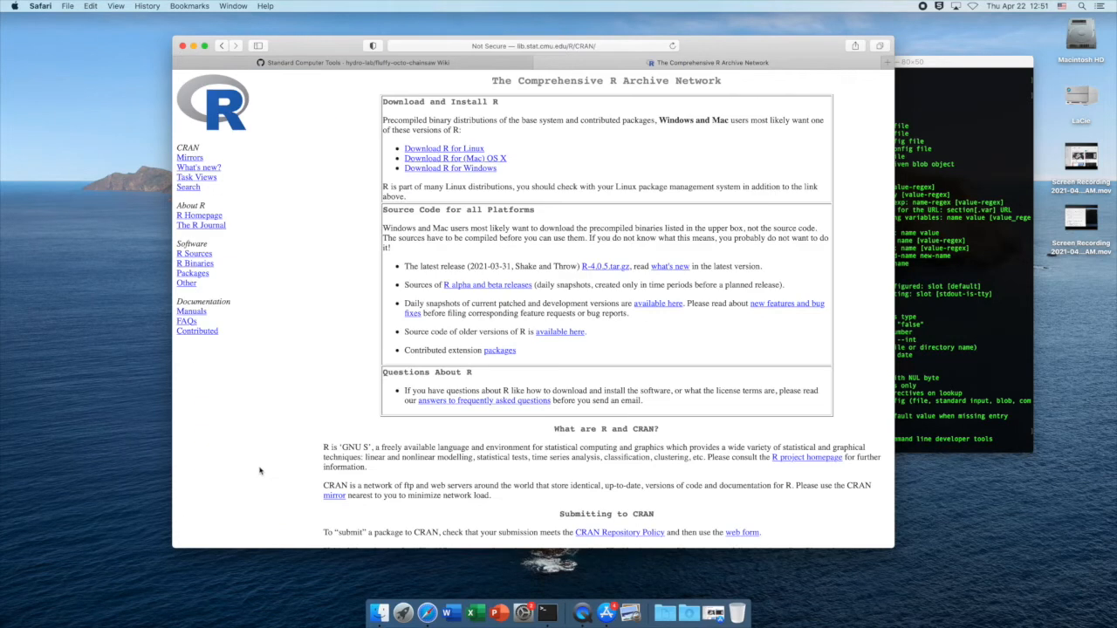
pyautogui.click(444, 160)
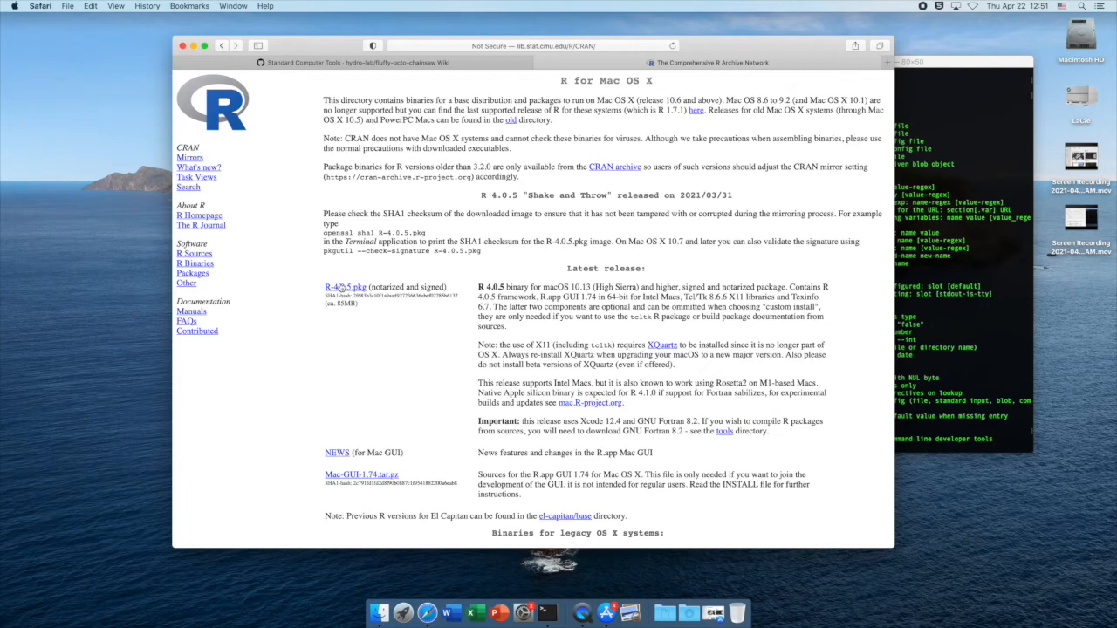
# - Download the R-4.0.5.pkg installer from the R for Mac OS X page, allowing downloads from lib.stat.cmu.edu
pyautogui.click(342, 288)
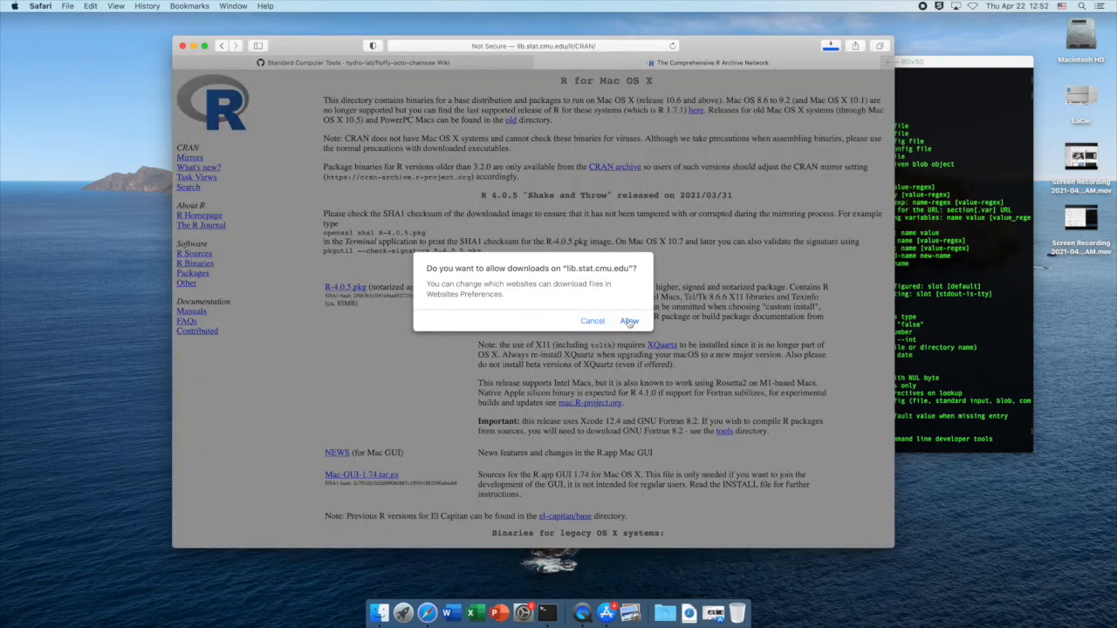
pyautogui.click(628, 321)
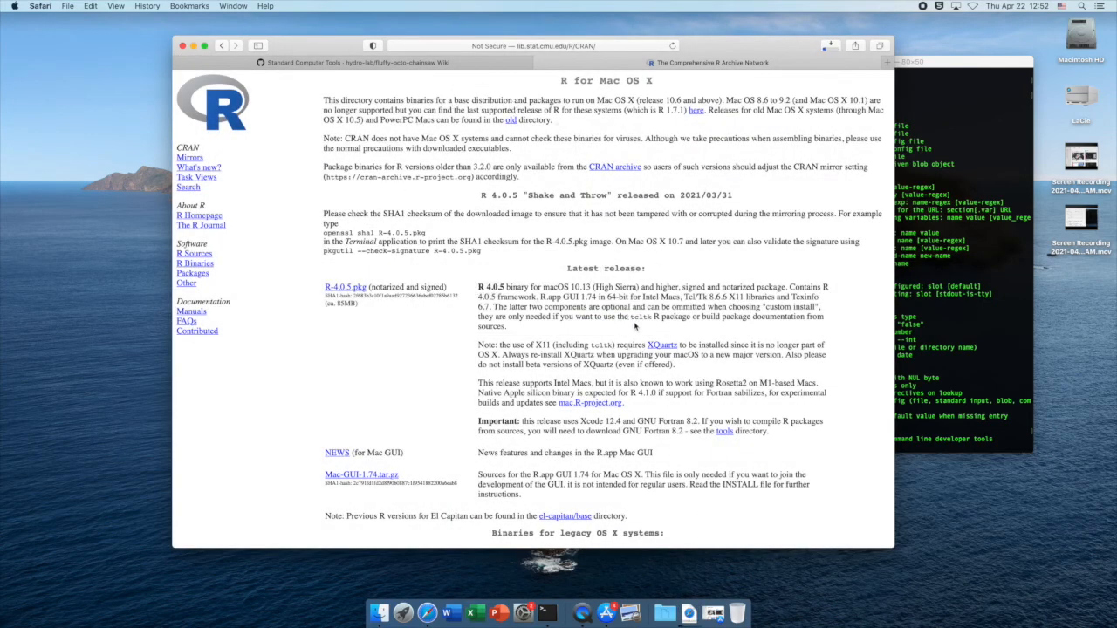
pyautogui.click(825, 48)
# - Open the downloaded R-4.0.5.pkg, agree to the software license, and start the standard installation on Macintosh HD
pyautogui.click(689, 613)
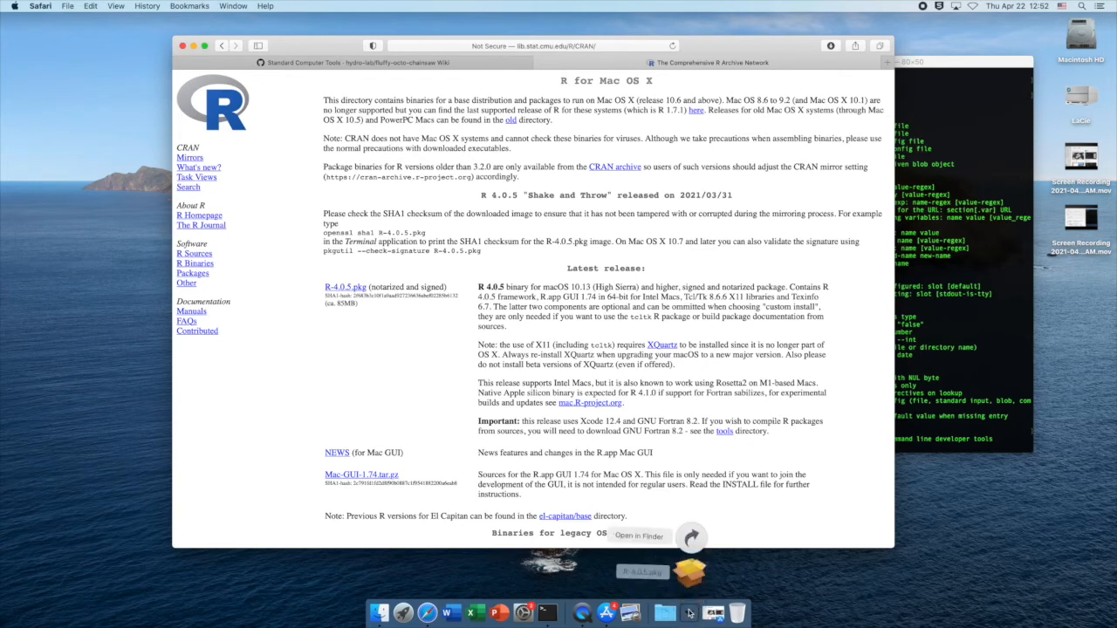
pyautogui.click(689, 576)
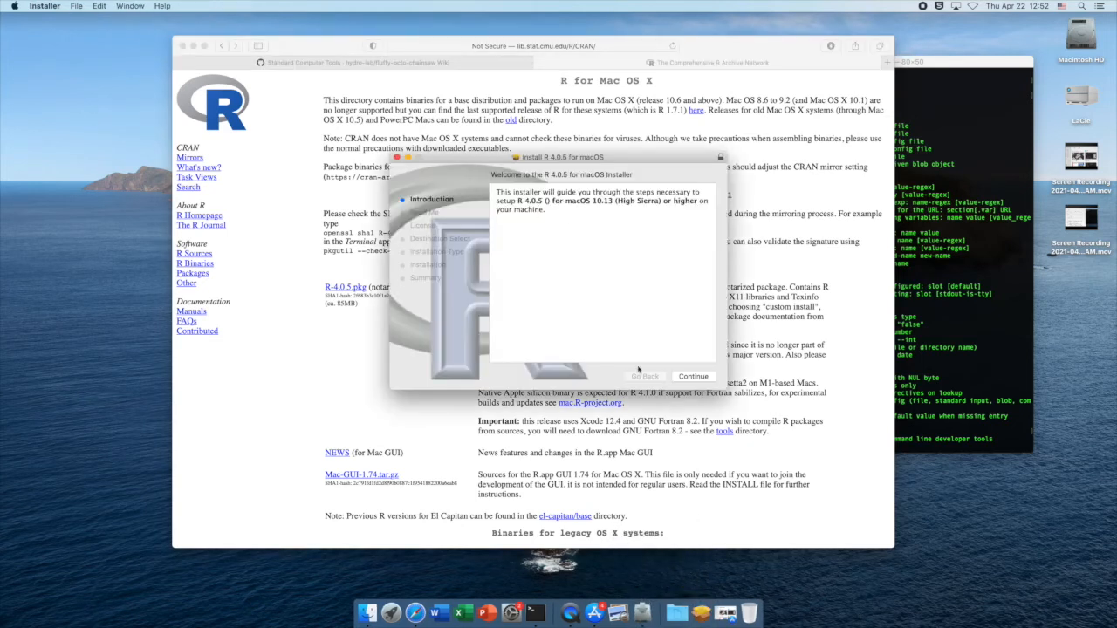
pyautogui.click(685, 376)
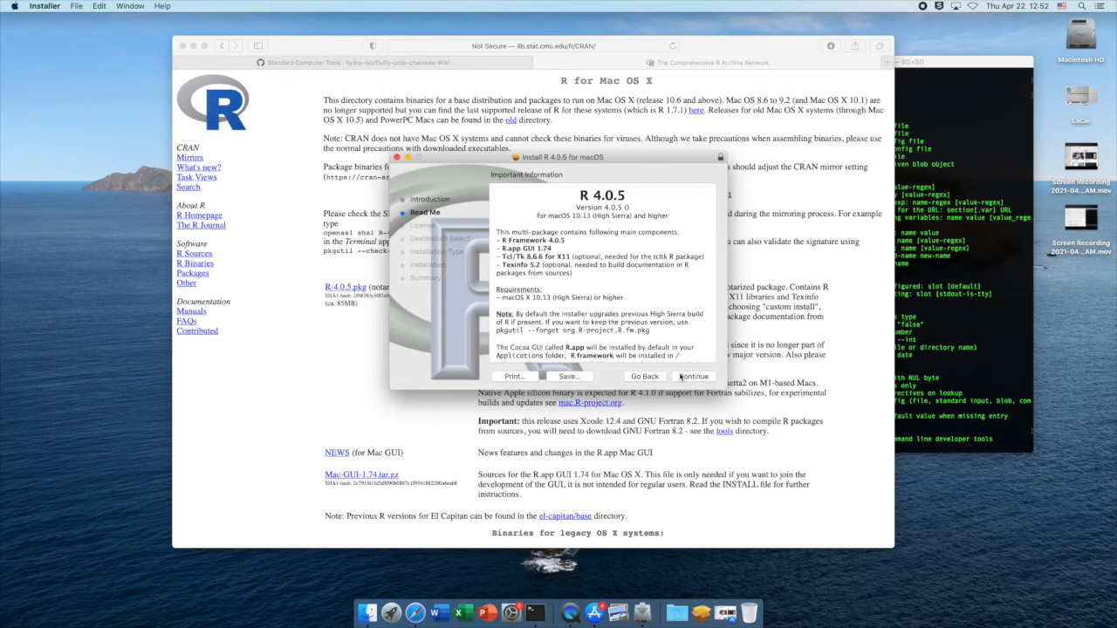
pyautogui.click(685, 376)
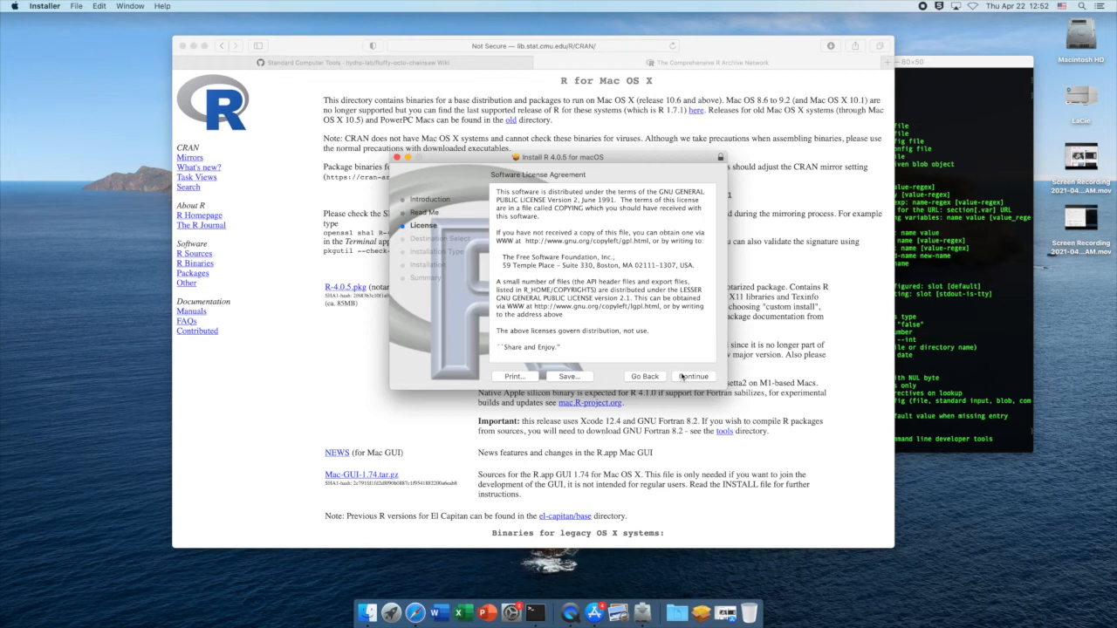
pyautogui.click(685, 376)
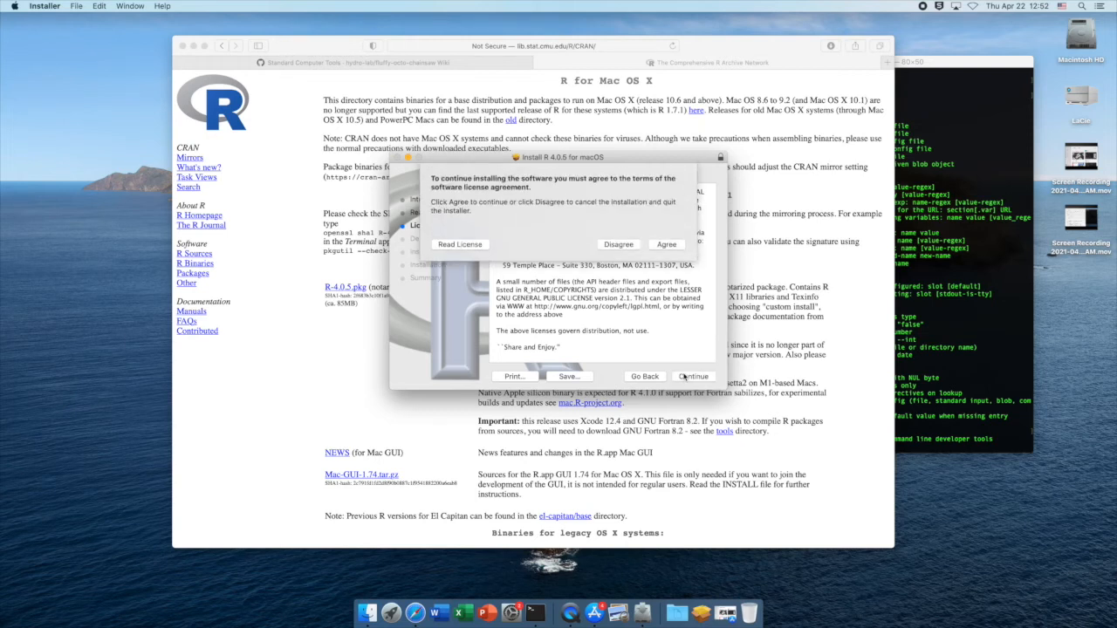
pyautogui.click(677, 245)
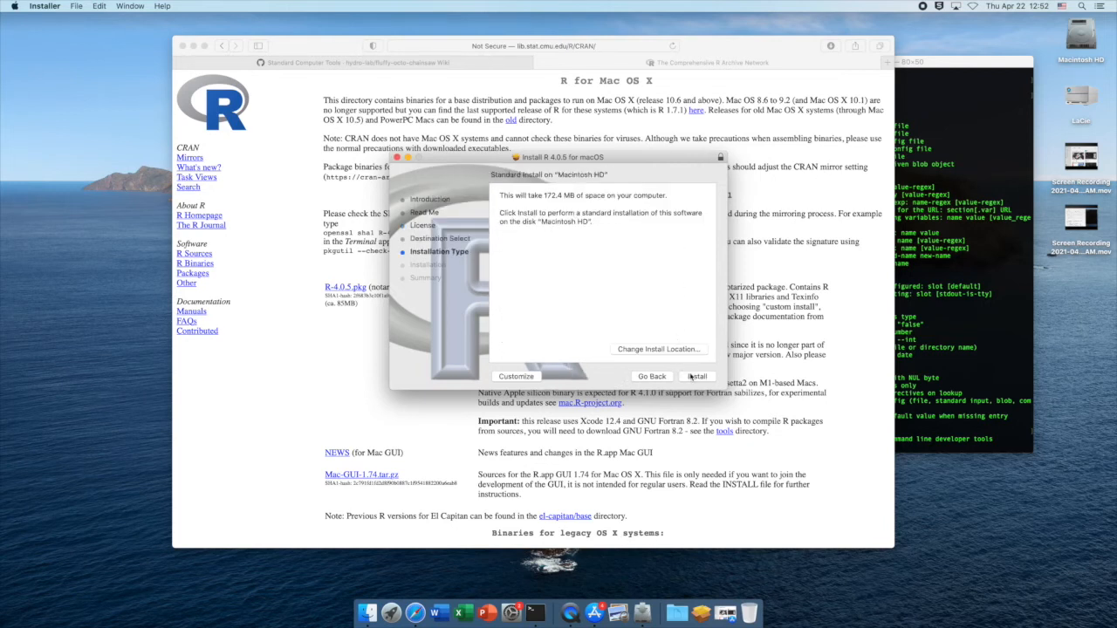
pyautogui.click(695, 376)
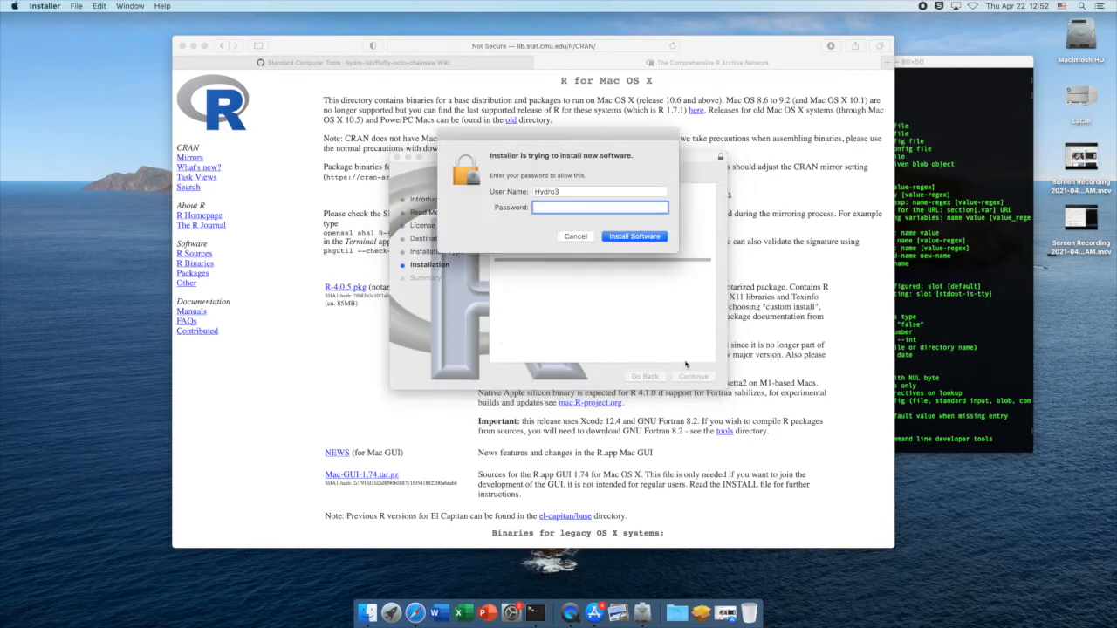
# - Authorize the R installation with the account password, then close the installer and move it to the Trash
pyautogui.write('************')
pyautogui.press('Return')
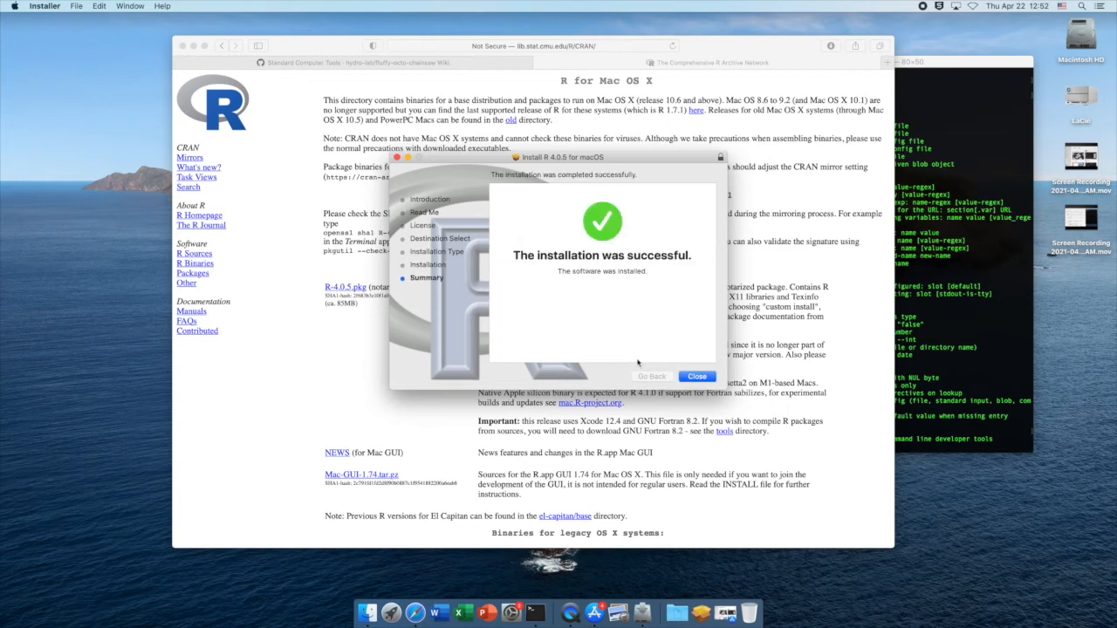
pyautogui.click(696, 376)
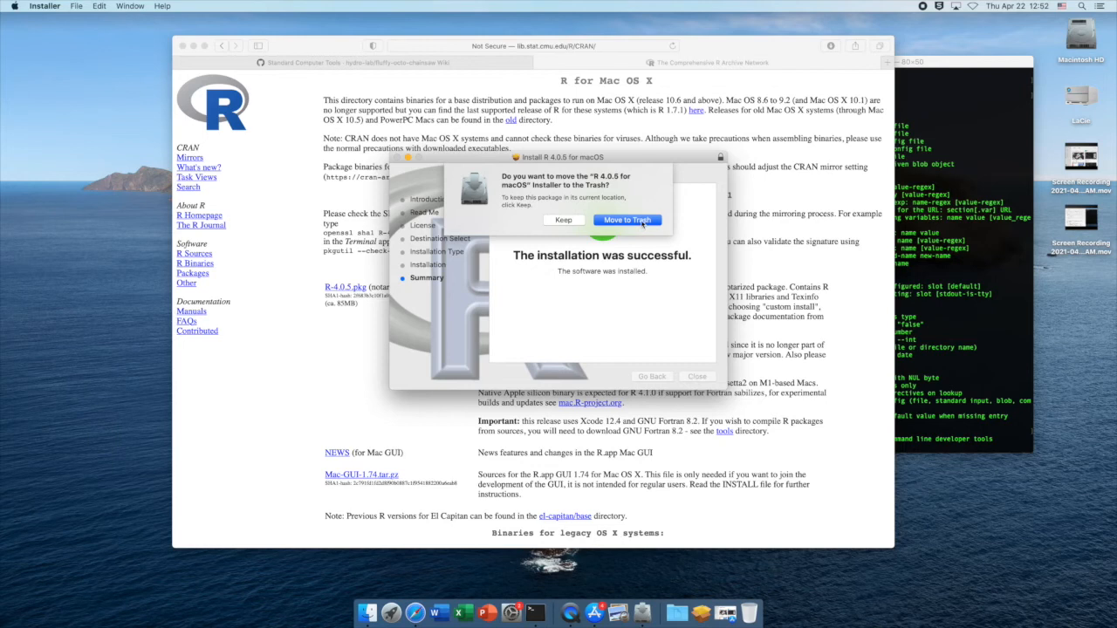
pyautogui.click(643, 221)
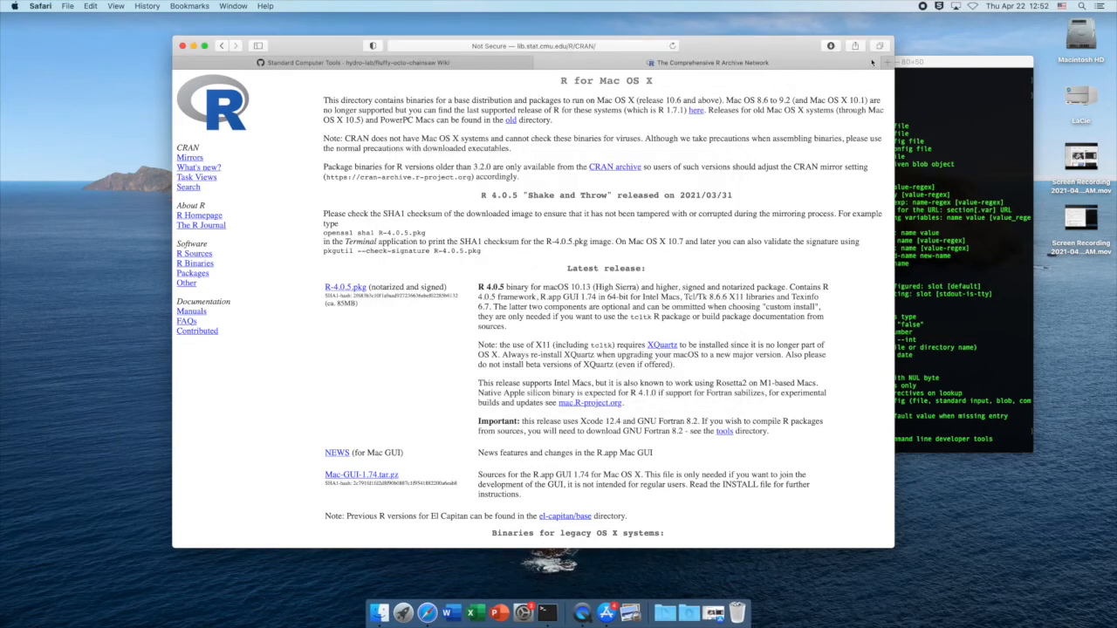
# - Go to the RStudio website and open the product page for the open source RStudio IDE
pyautogui.click(609, 48)
pyautogui.write('rstudio')
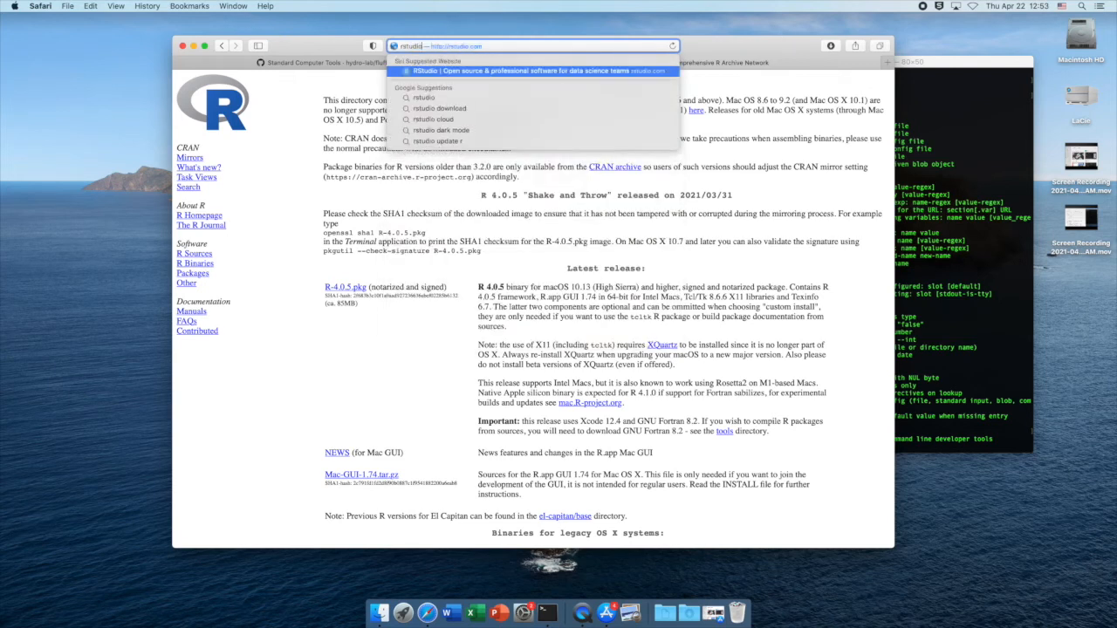
pyautogui.press('Return')
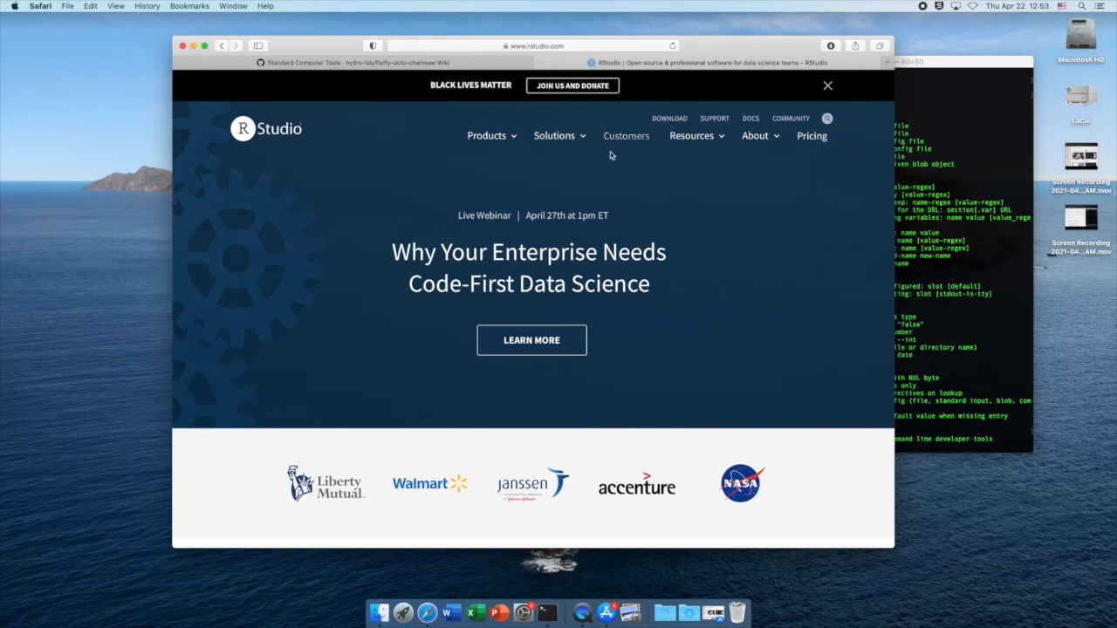
pyautogui.moveTo(508, 141)
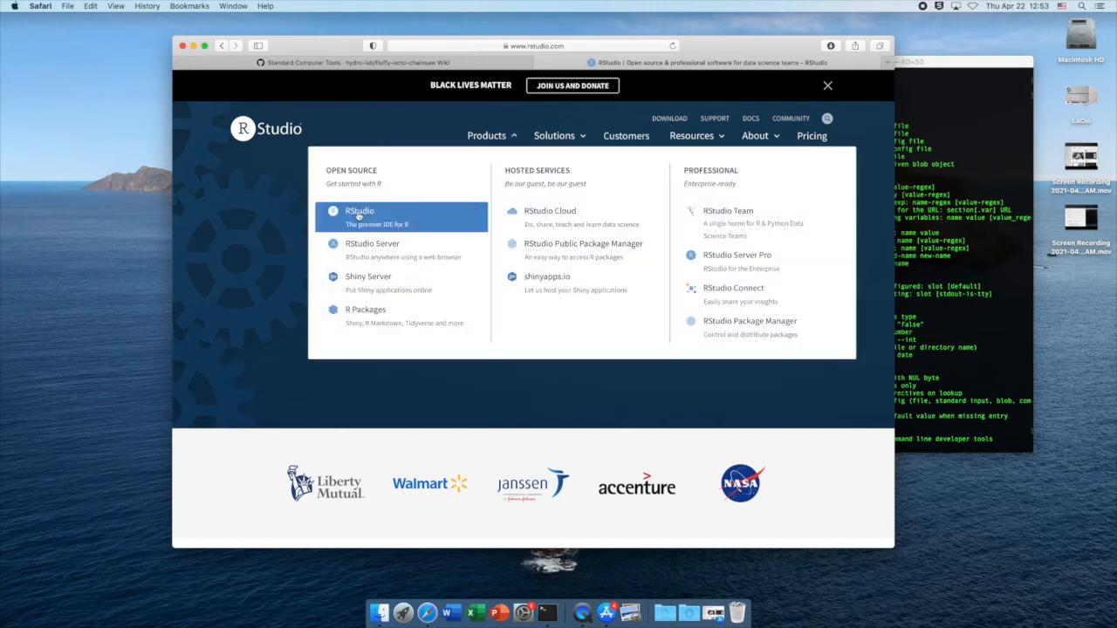
pyautogui.click(358, 216)
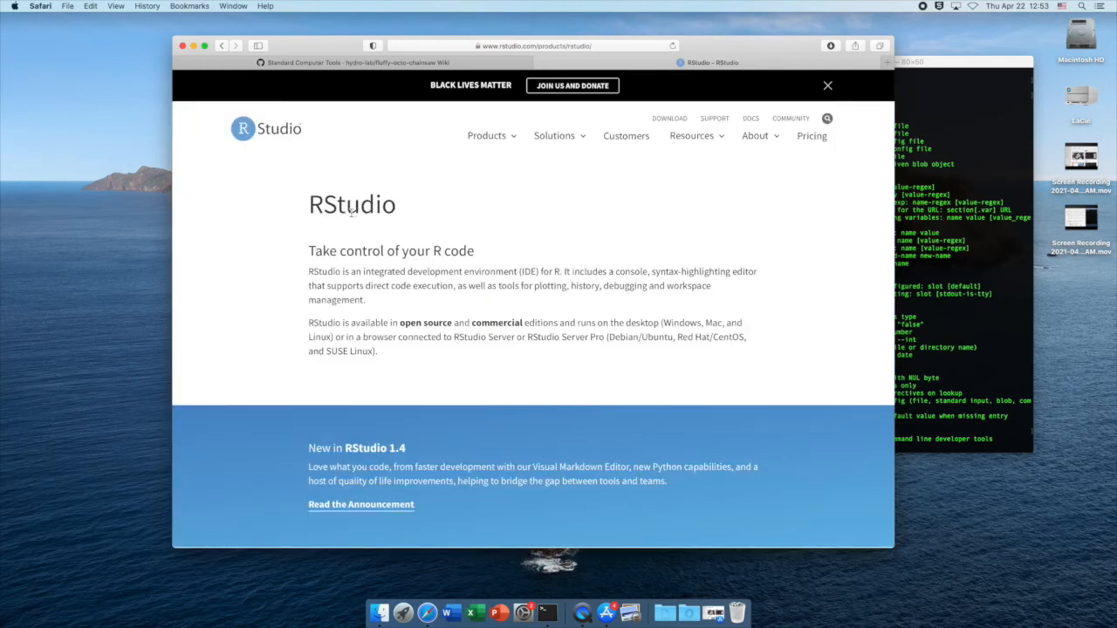
# - Choose the free Open Source Edition of RStudio Desktop and proceed to its installer downloads
pyautogui.scroll(-5, 328, 304)
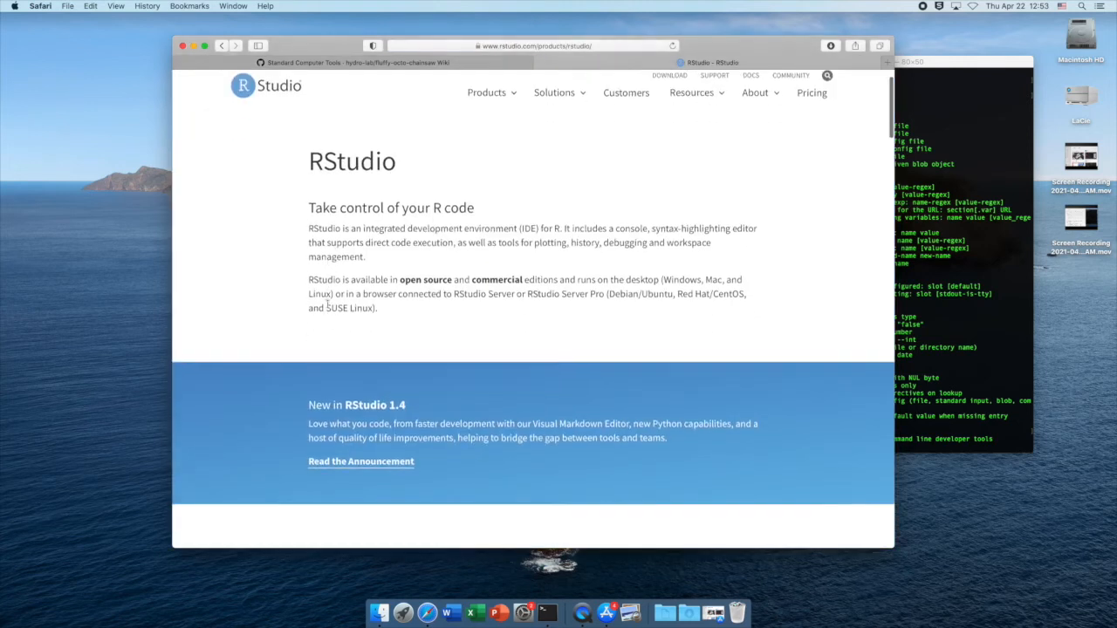
pyautogui.scroll(-10, 328, 305)
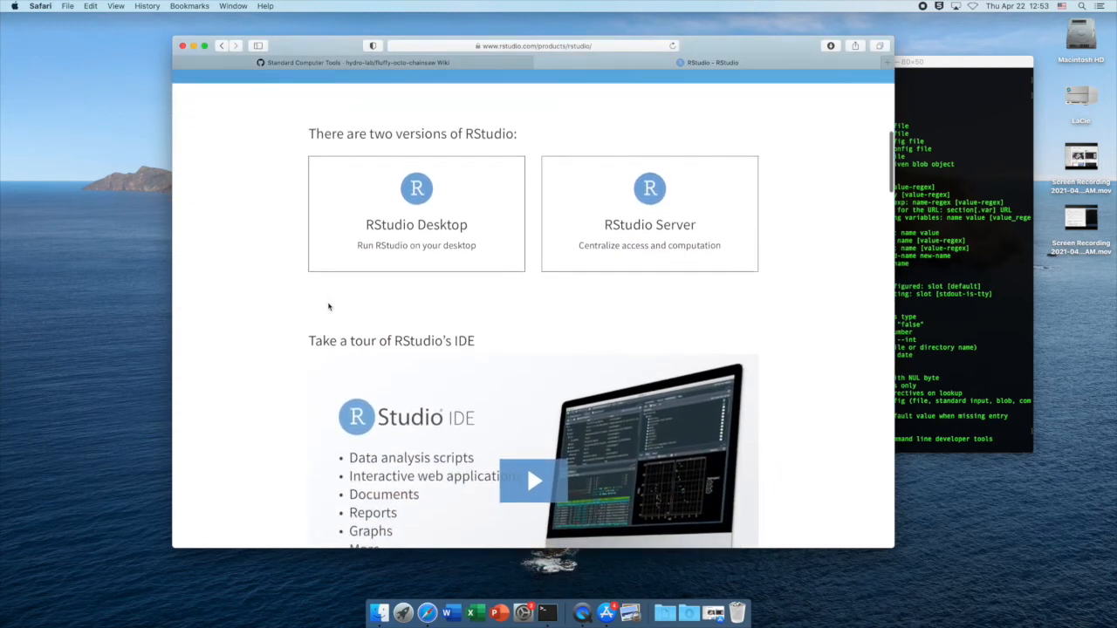
pyautogui.scroll(-3, 402, 225)
pyautogui.scroll(-15, 402, 225)
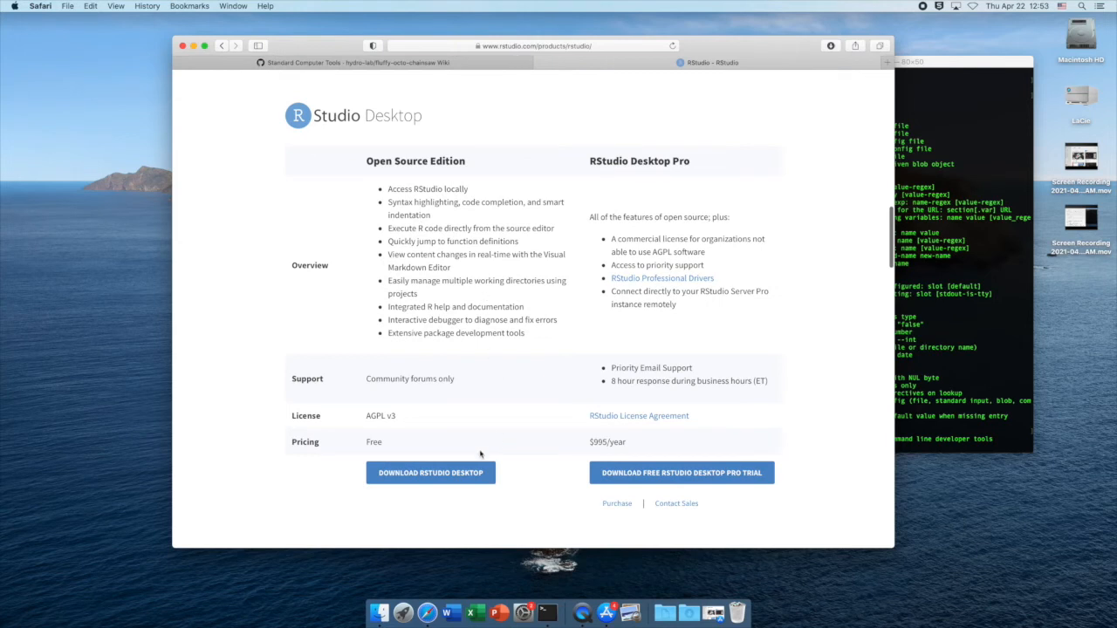
pyautogui.click(428, 472)
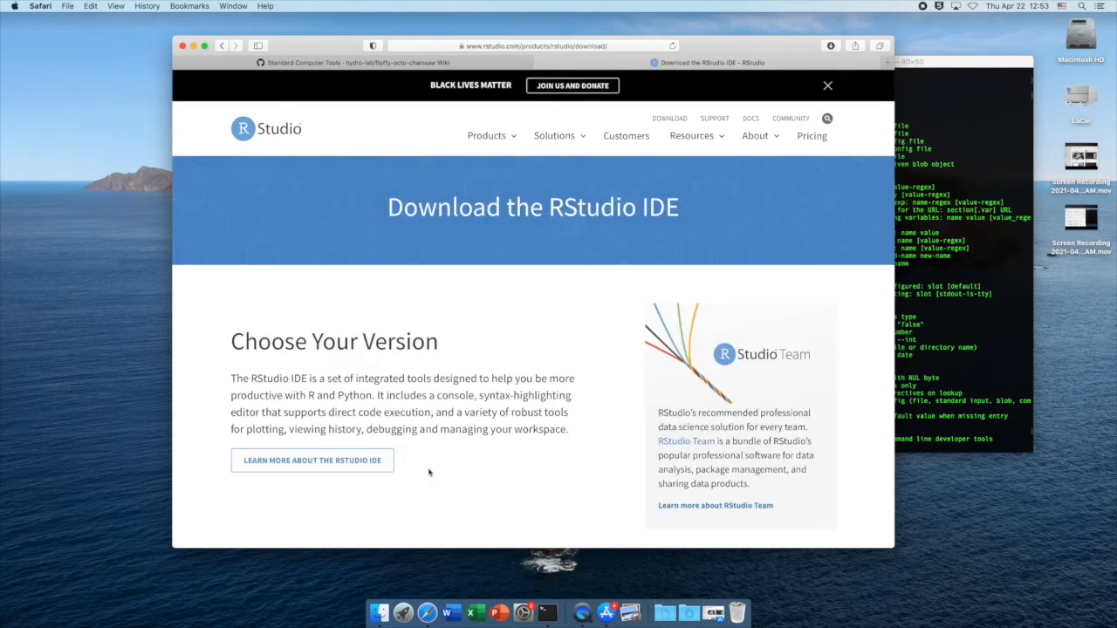
pyautogui.scroll(-5, 437, 389)
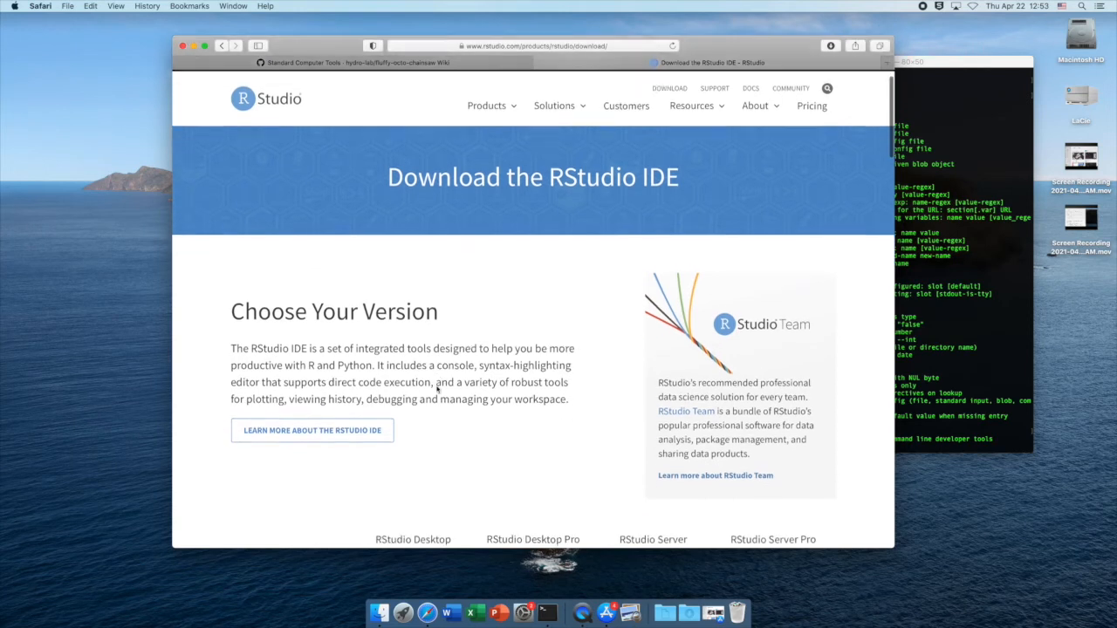
pyautogui.scroll(-1, 438, 386)
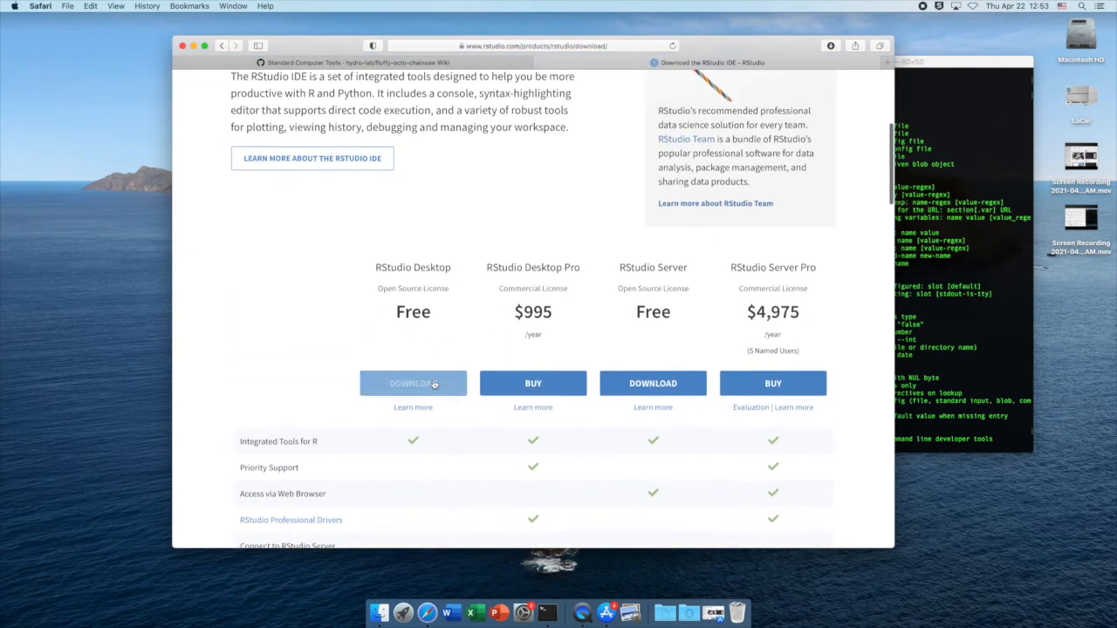
pyautogui.click(409, 377)
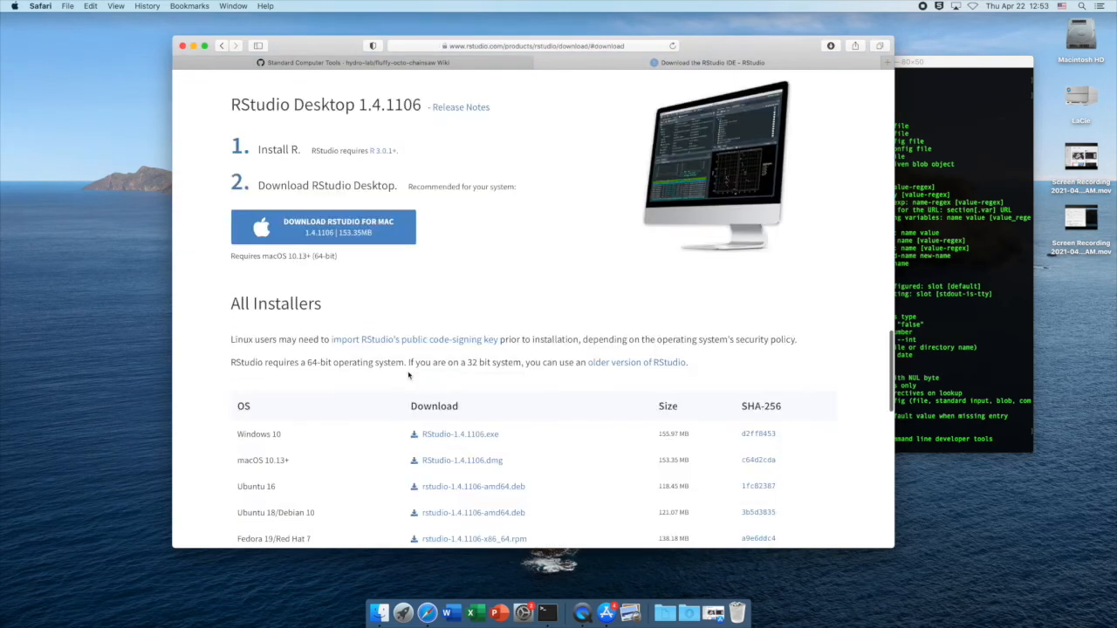
pyautogui.scroll(-3, 472, 307)
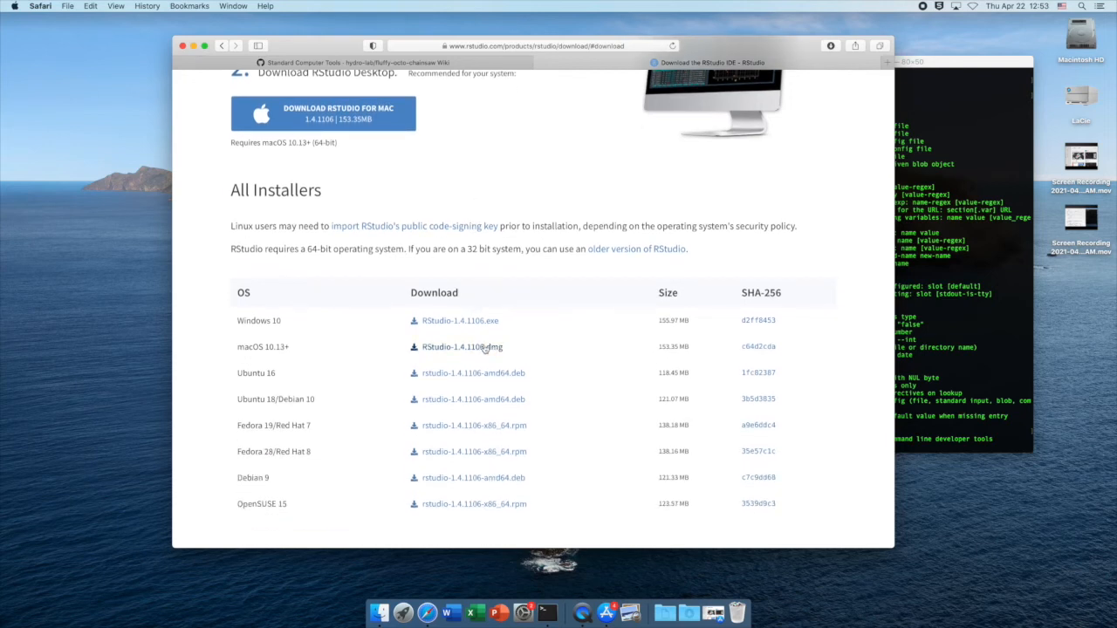
pyautogui.click(472, 348)
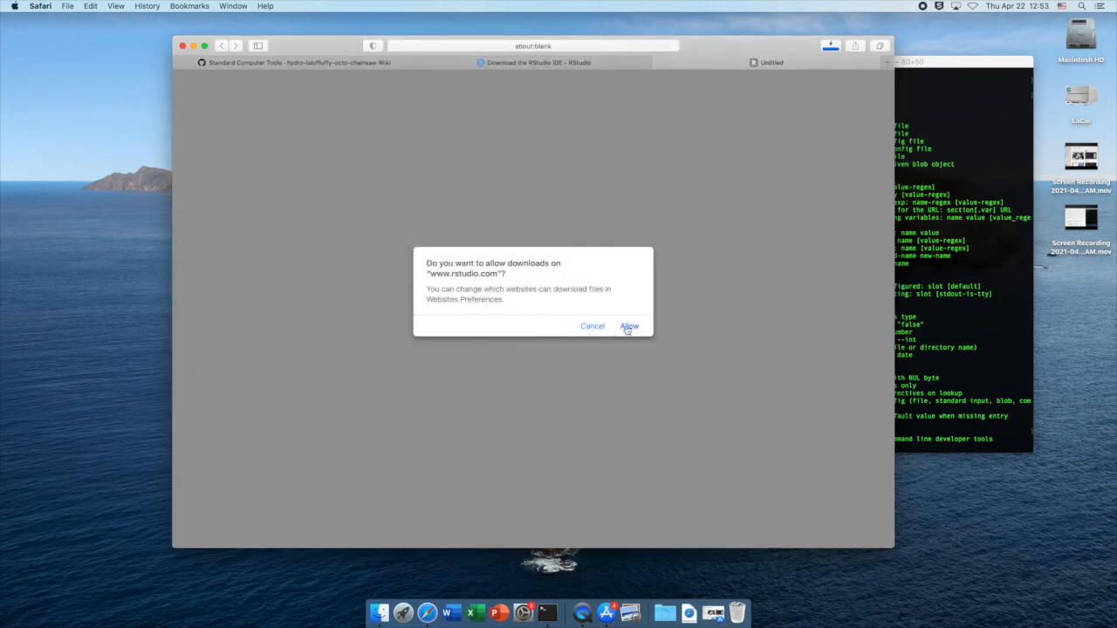
pyautogui.click(629, 326)
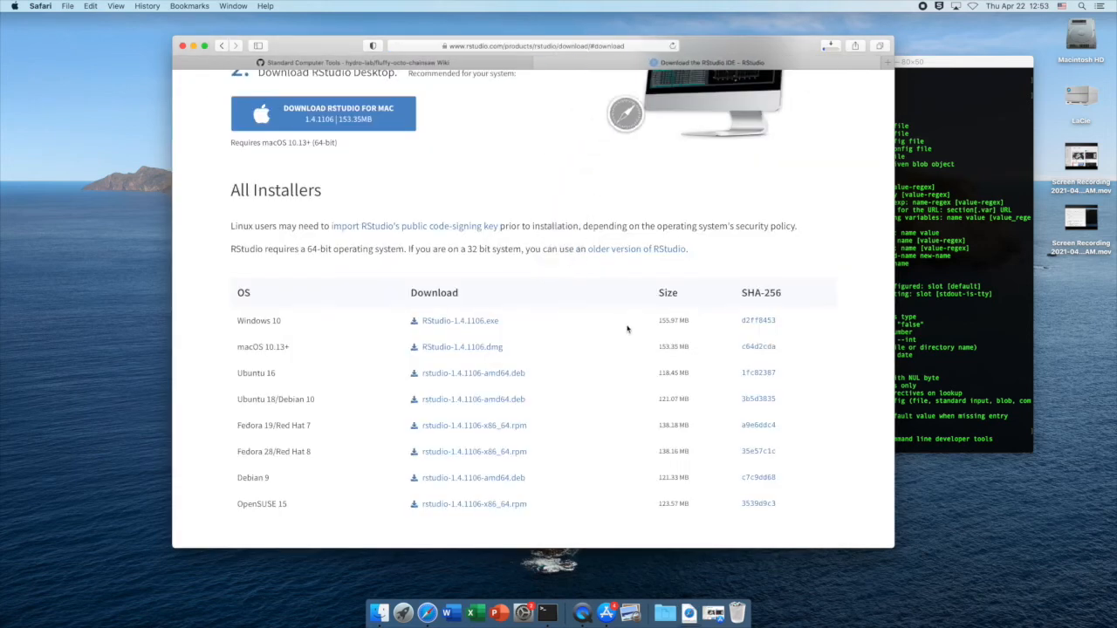
pyautogui.click(830, 46)
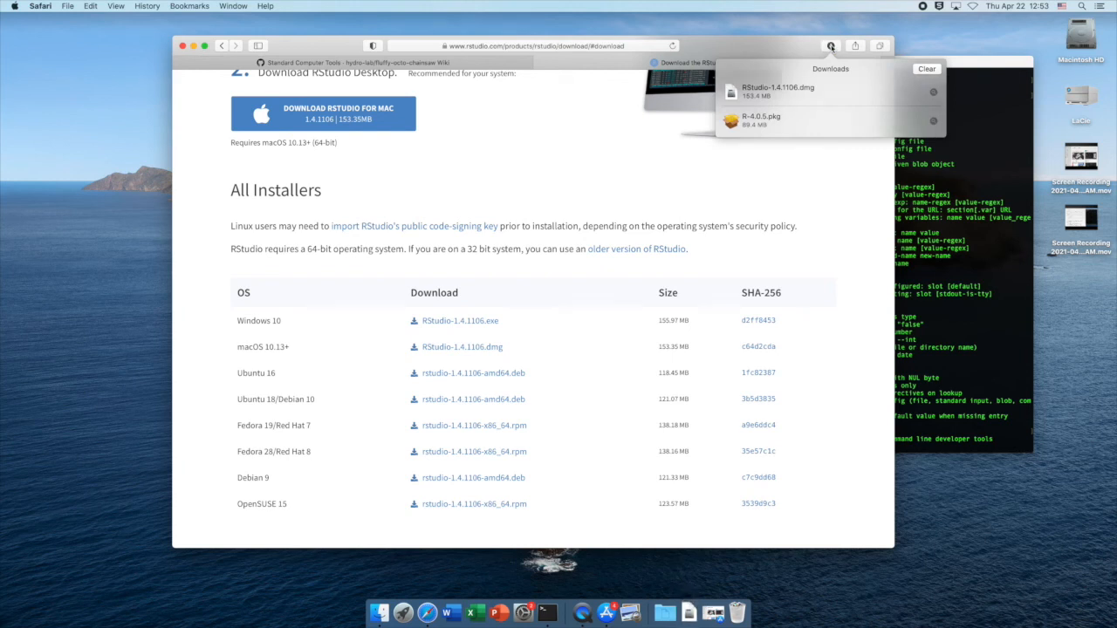
pyautogui.click(830, 46)
# - Open the downloaded RStudio disk image, copy RStudio.app into the Applications folder, and close the disk image window
pyautogui.click(689, 613)
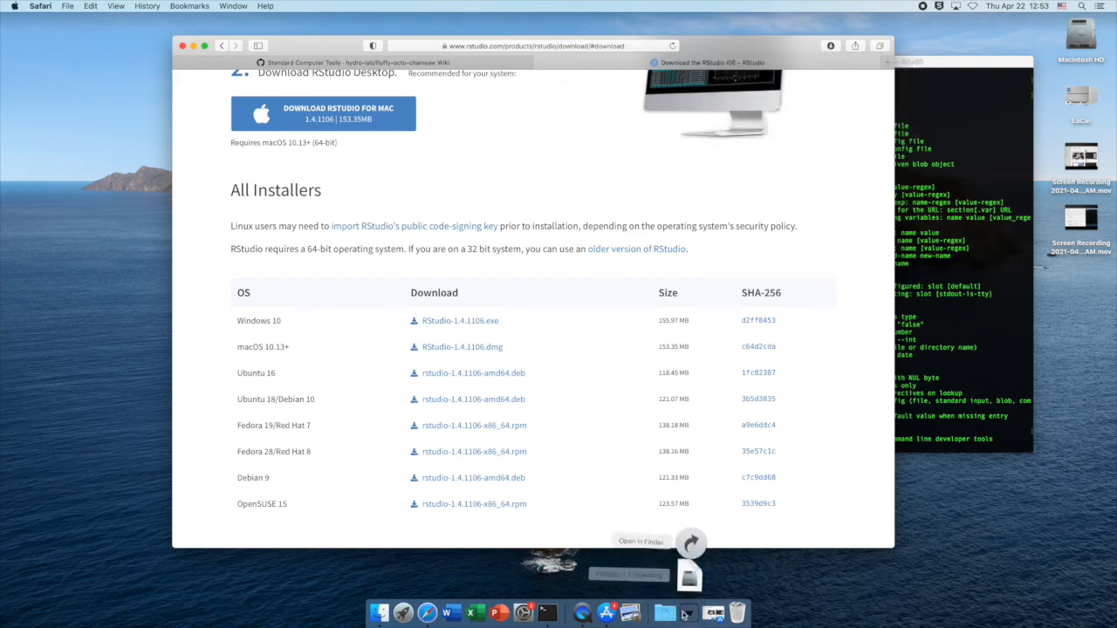
pyautogui.click(698, 543)
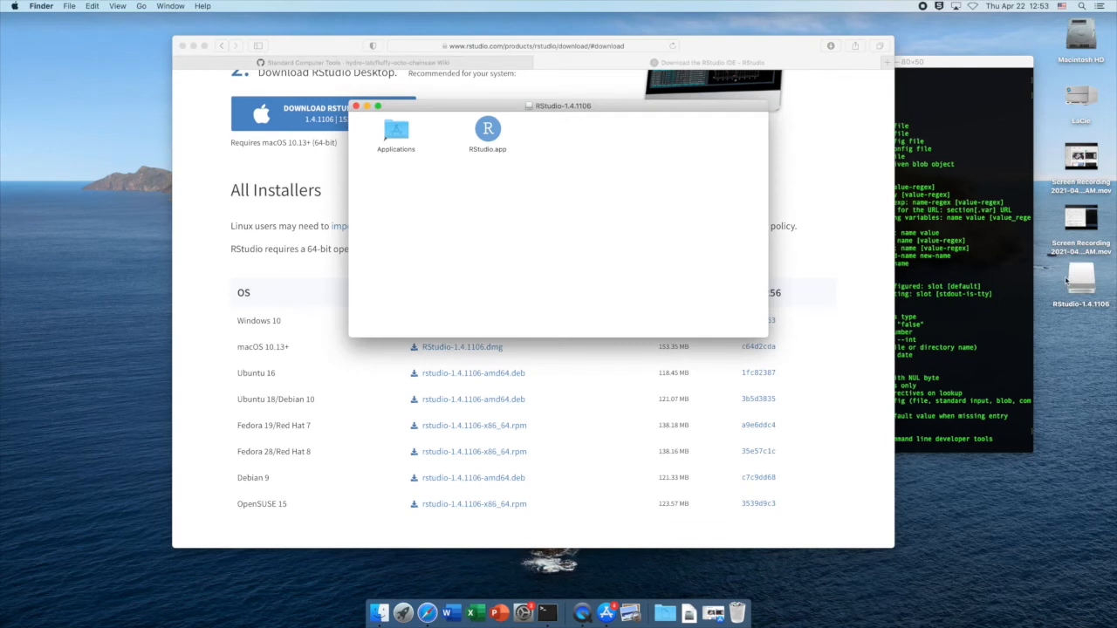
pyautogui.moveTo(488, 128); pyautogui.dragTo(400, 129)
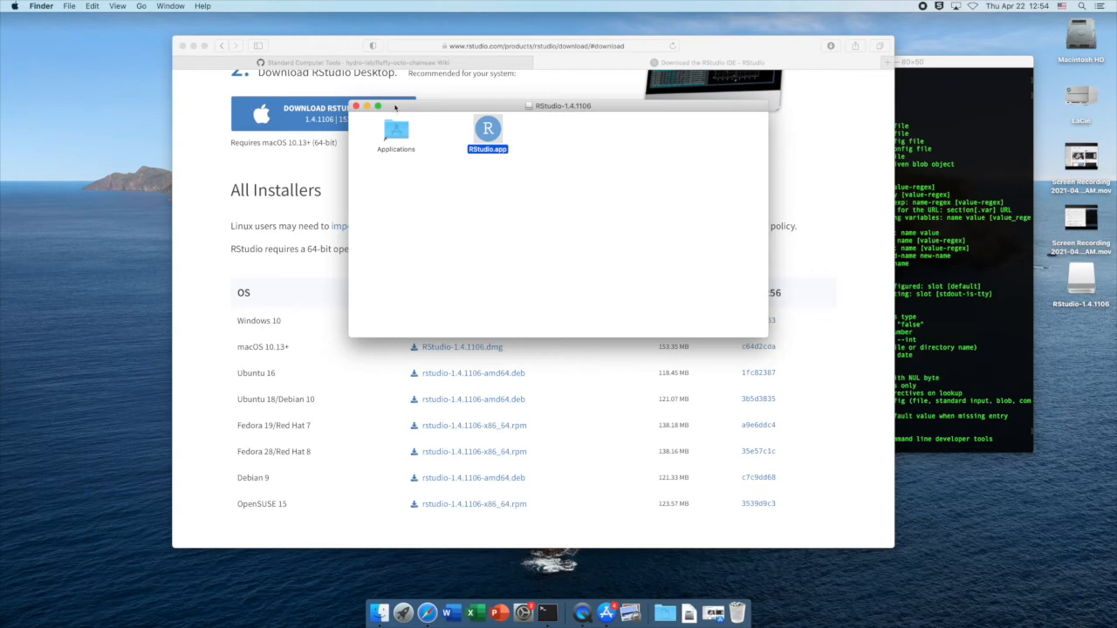
pyautogui.click(356, 107)
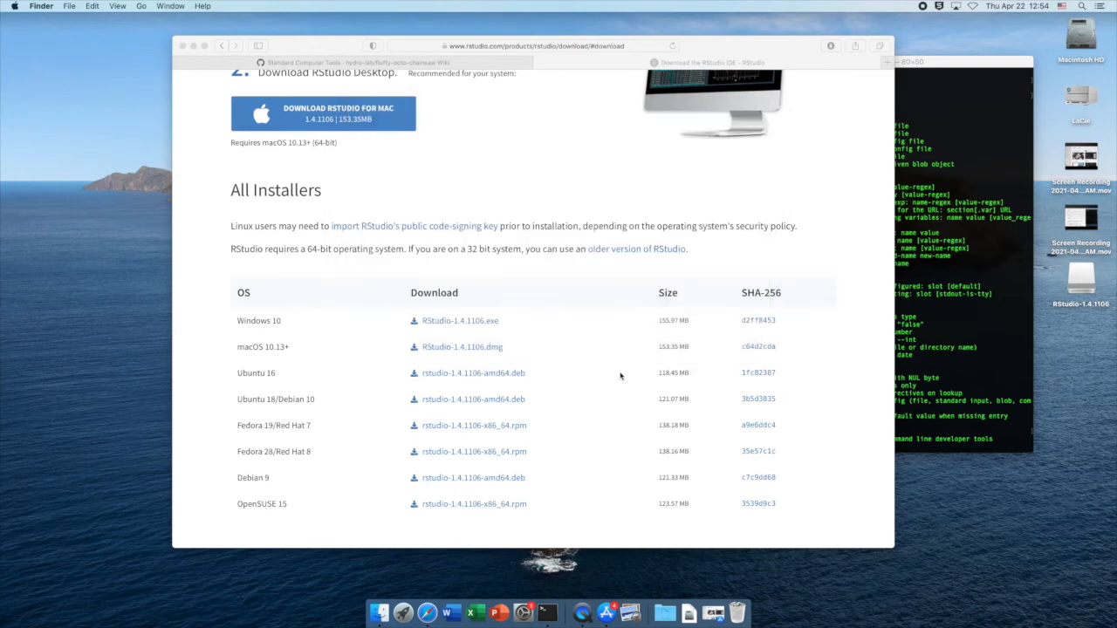
# - Launch the newly installed RStudio app from Launchpad and approve opening it as an app downloaded from the Internet
pyautogui.press('F4')
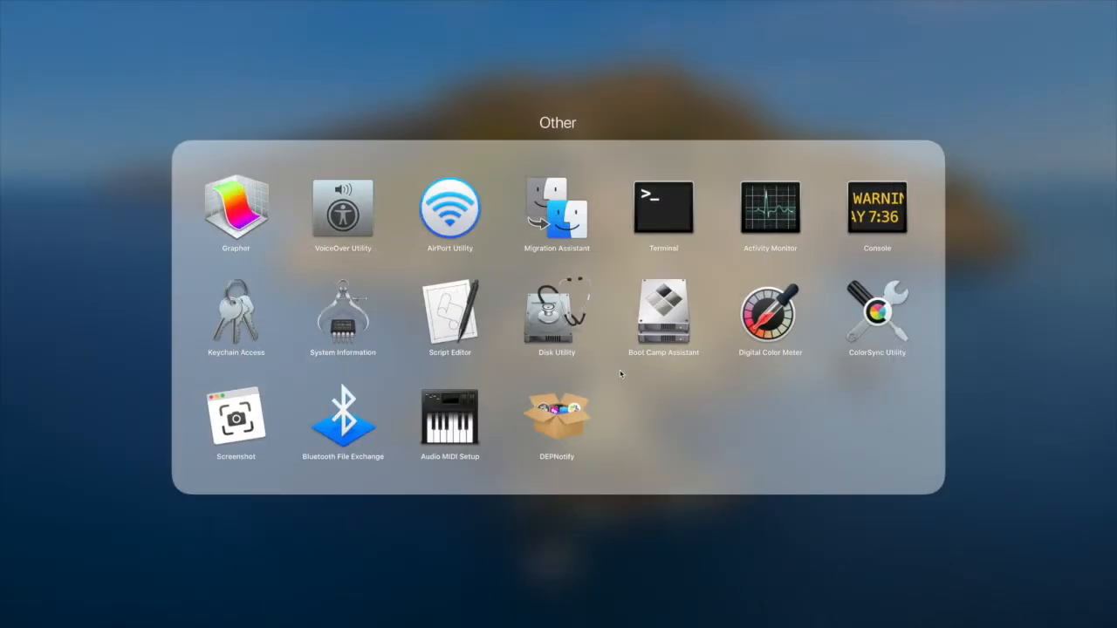
pyautogui.click(394, 125)
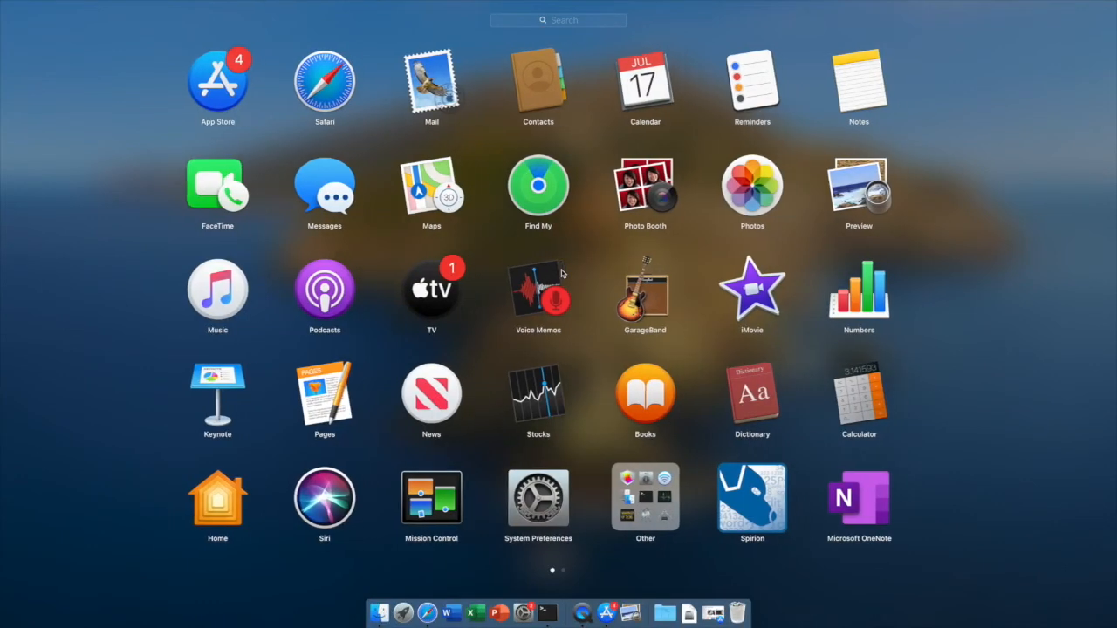
pyautogui.hscroll(5, 559, 274)
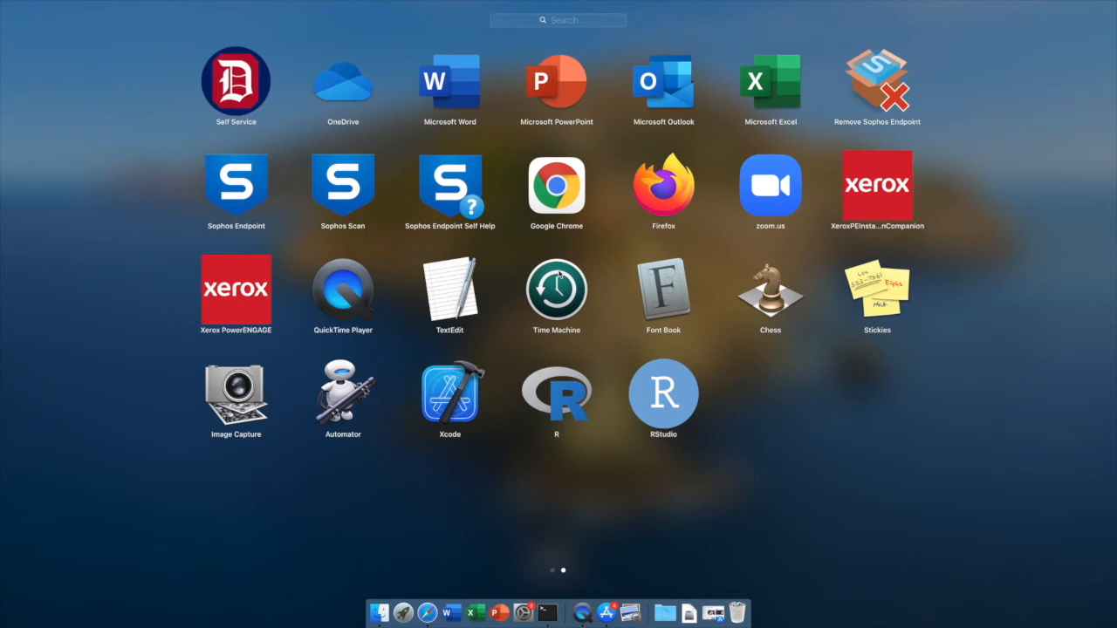
pyautogui.click(670, 377)
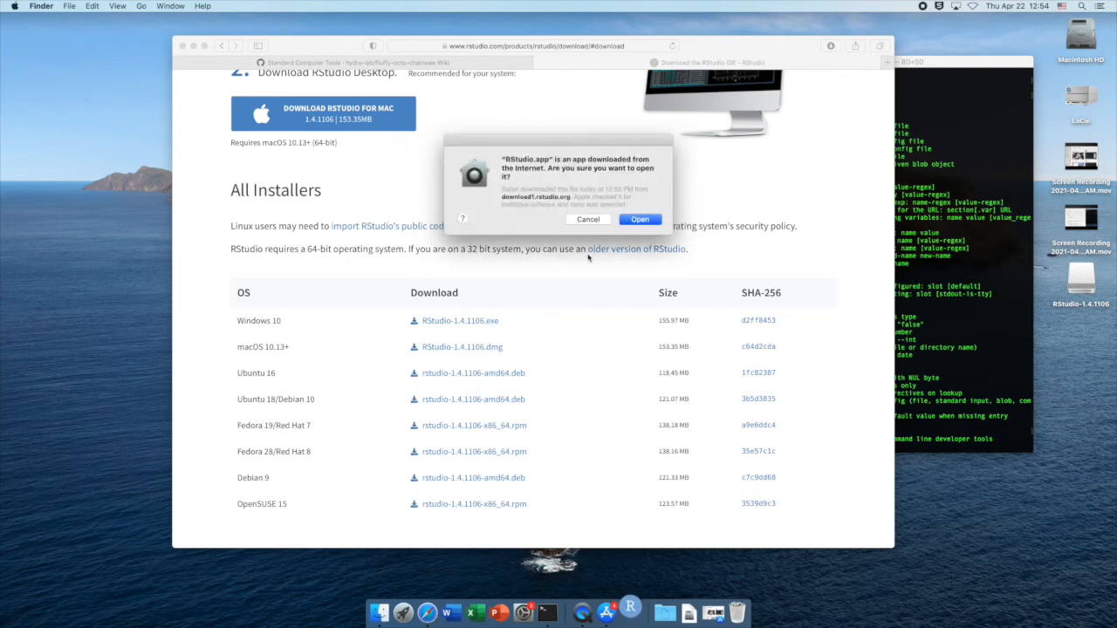
pyautogui.click(629, 221)
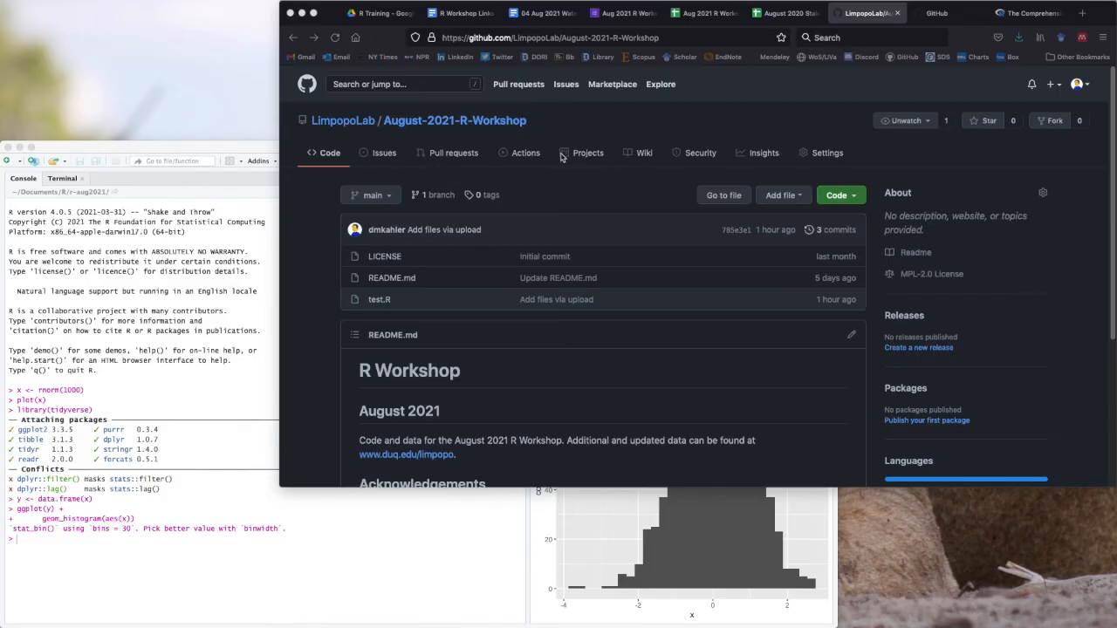
# - In the August-2021-R-Workshop repository on GitHub, open test.R in raw view and copy all of its code
pyautogui.click(412, 123)
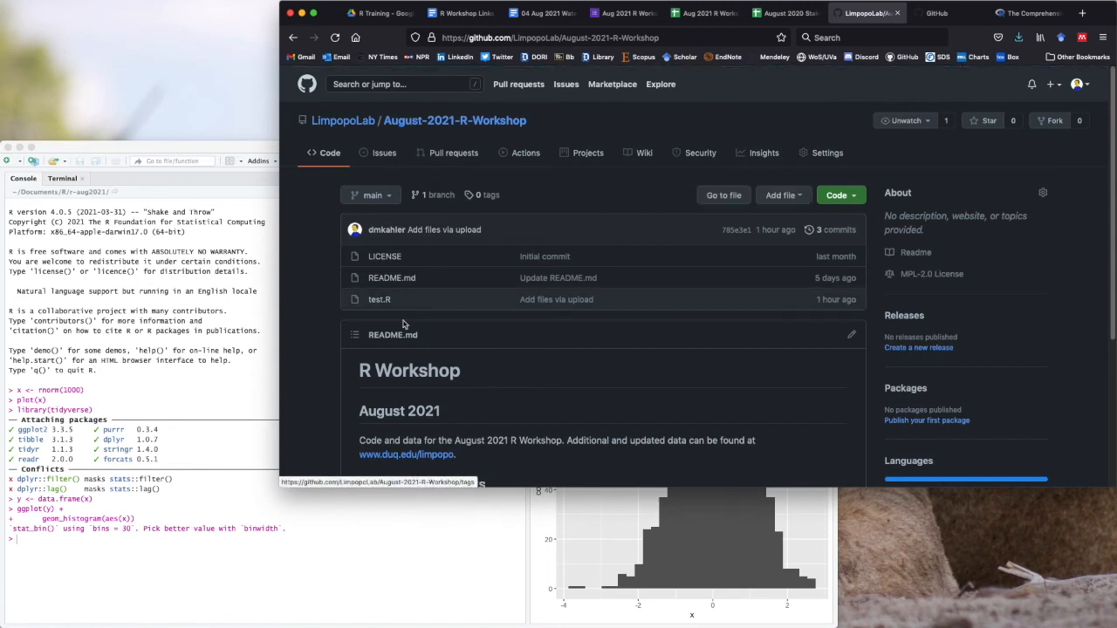
pyautogui.click(378, 299)
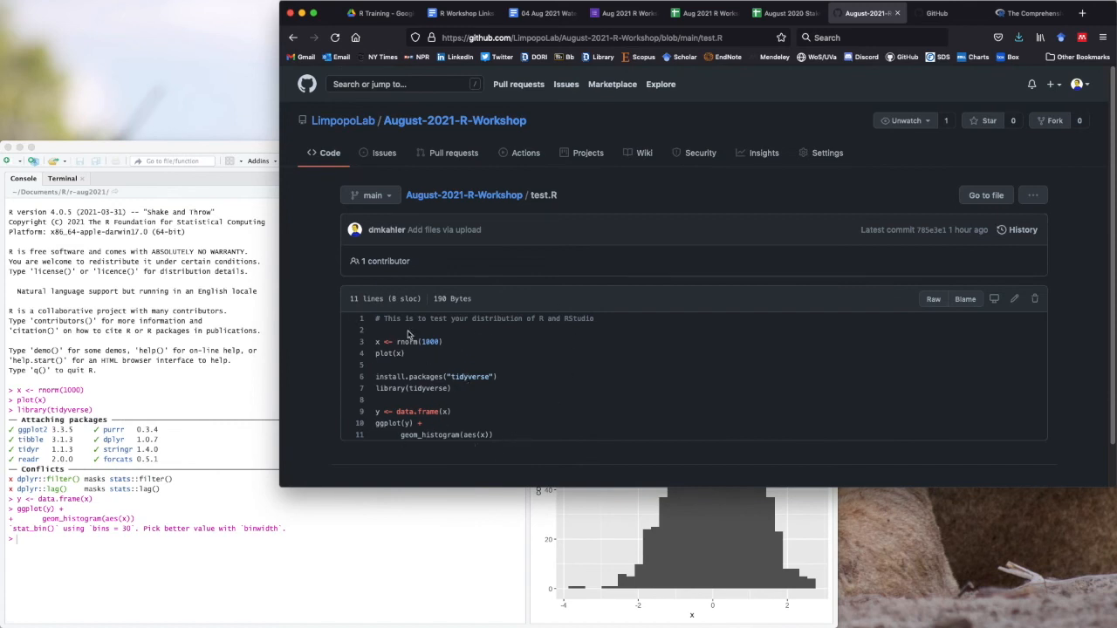
pyautogui.click(932, 300)
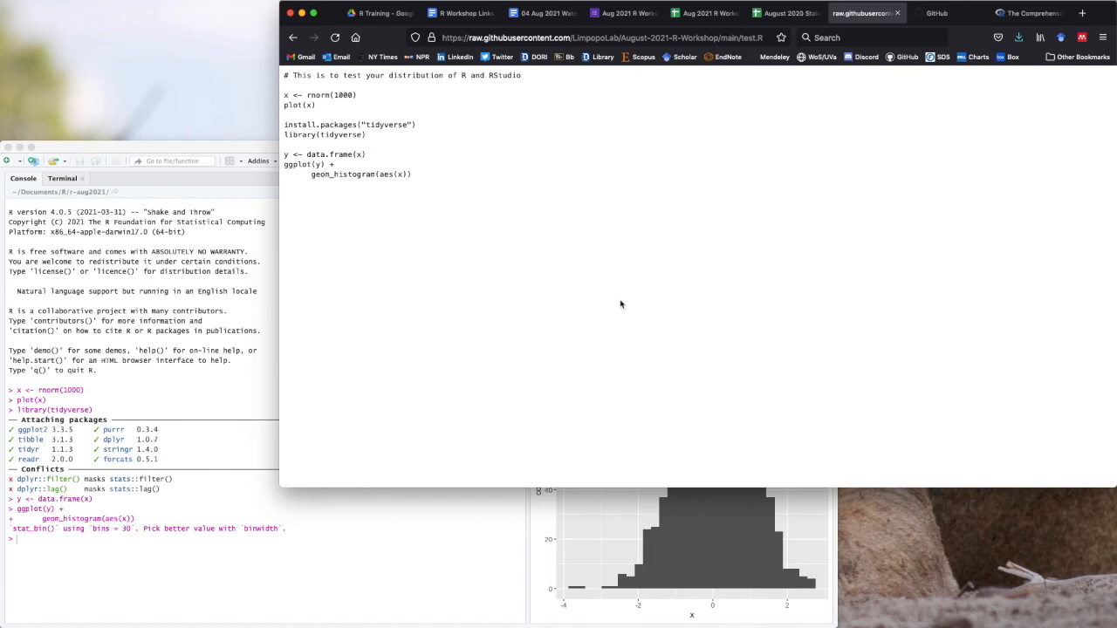
pyautogui.press('super+a')
pyautogui.press('super+c')
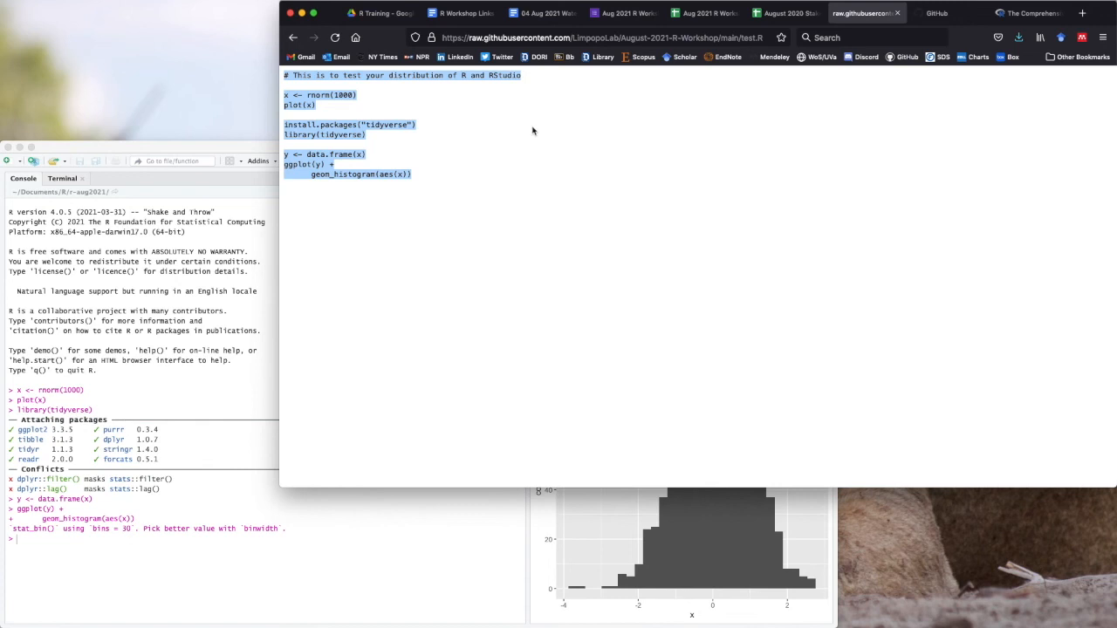
# - Switch to RStudio, create a new R script and paste the copied test code into it
pyautogui.click(186, 153)
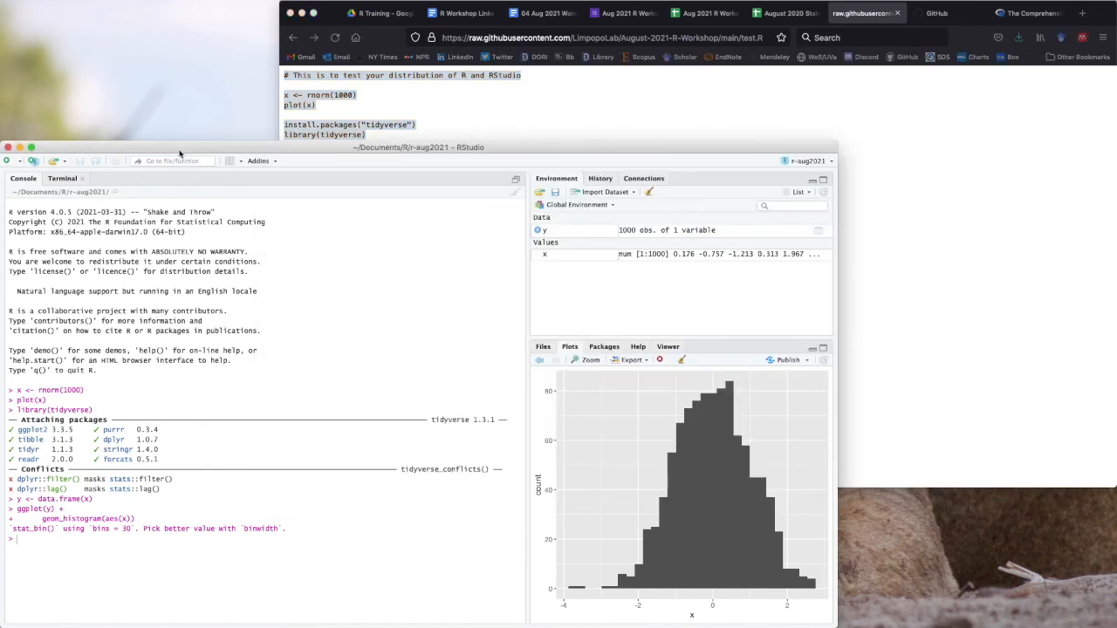
pyautogui.click(19, 163)
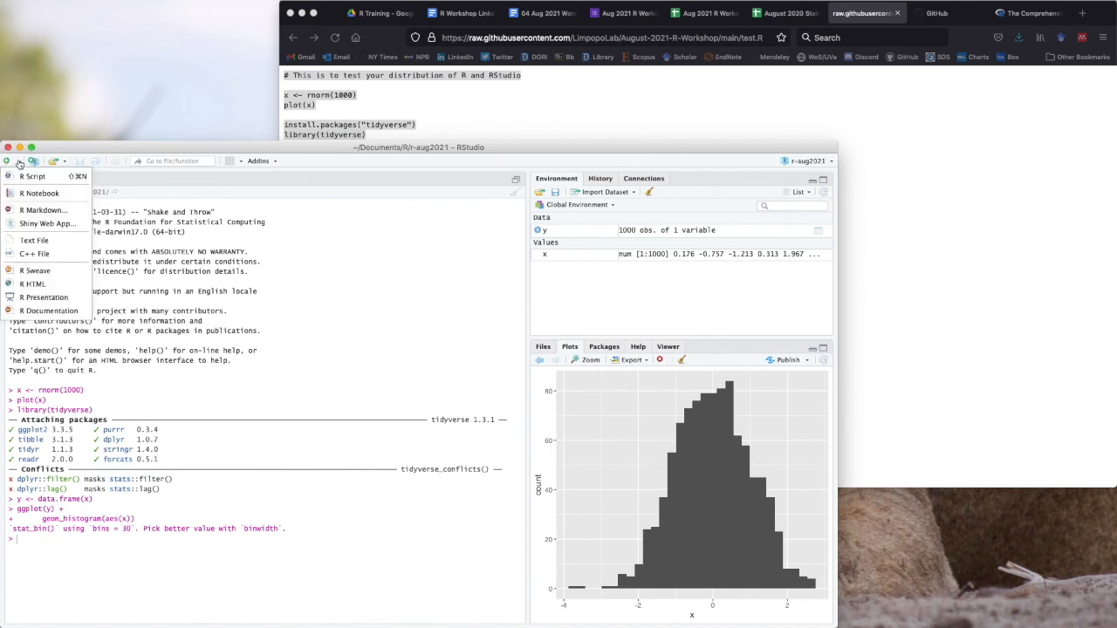
pyautogui.click(26, 177)
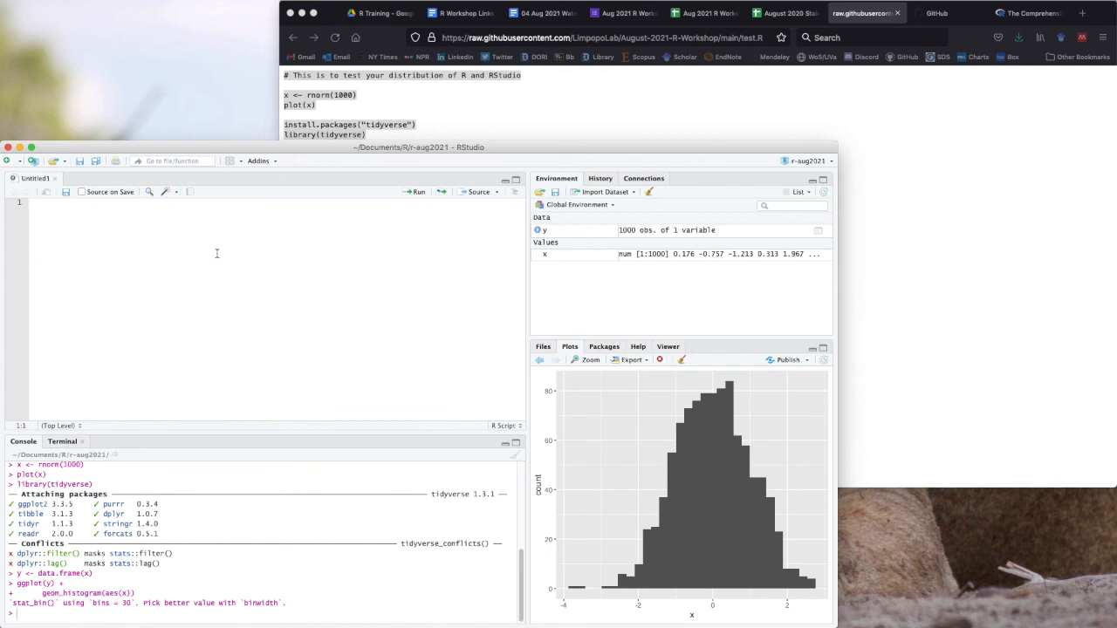
pyautogui.rightClick(99, 229)
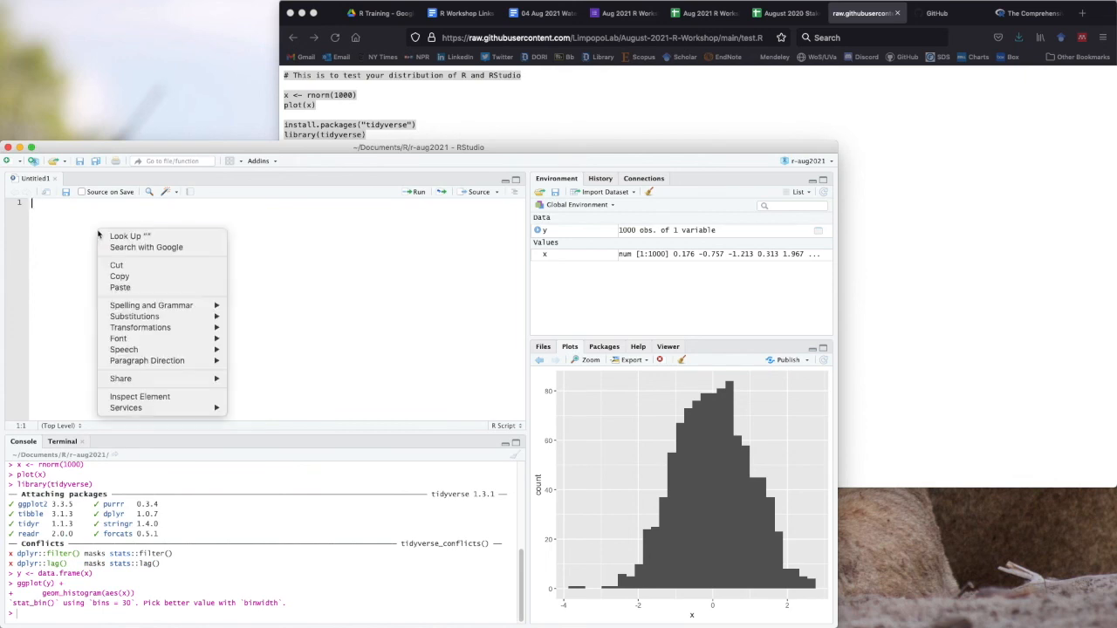
pyautogui.click(121, 288)
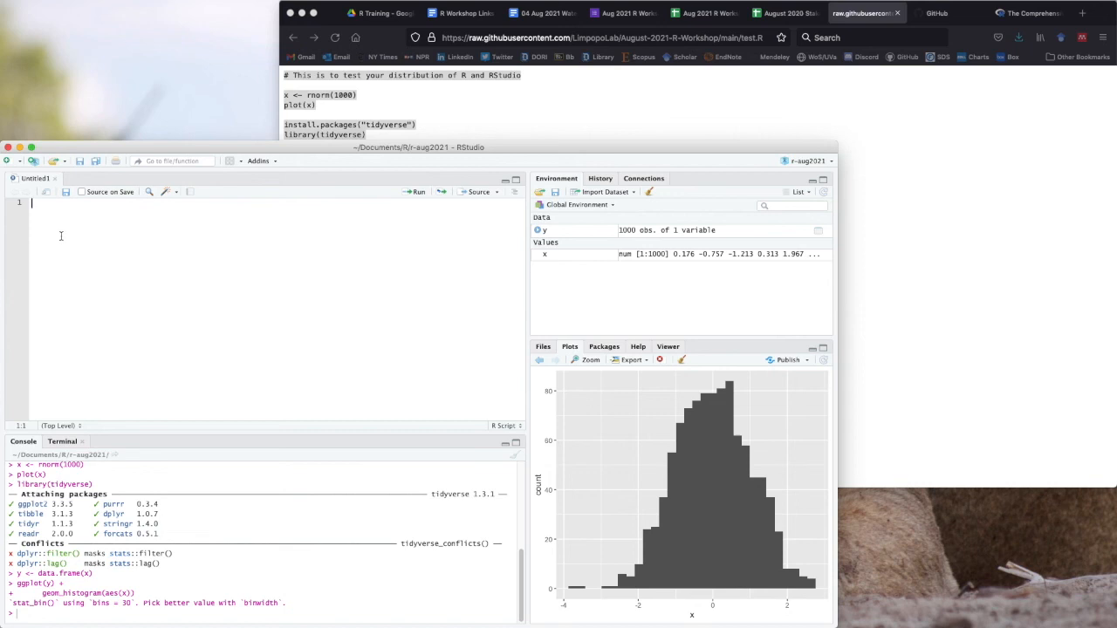
pyautogui.press('super+v')
# - Remove all objects from the environment, including hidden ones, and run the script lines x <- rnorm(1000) and plot(x)
pyautogui.click(199, 220)
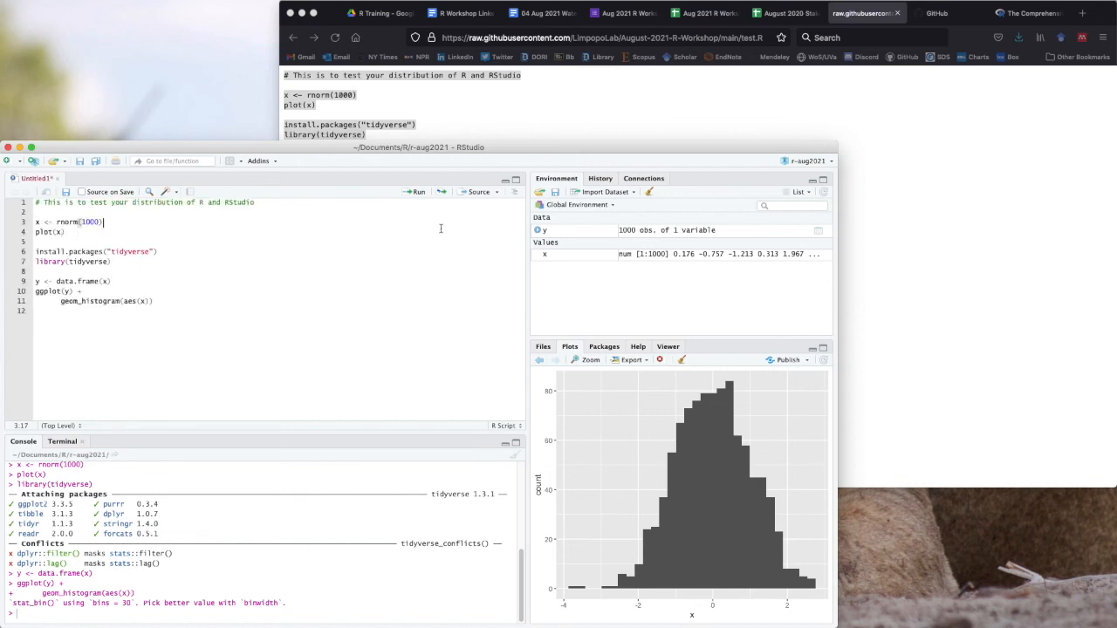
pyautogui.click(651, 192)
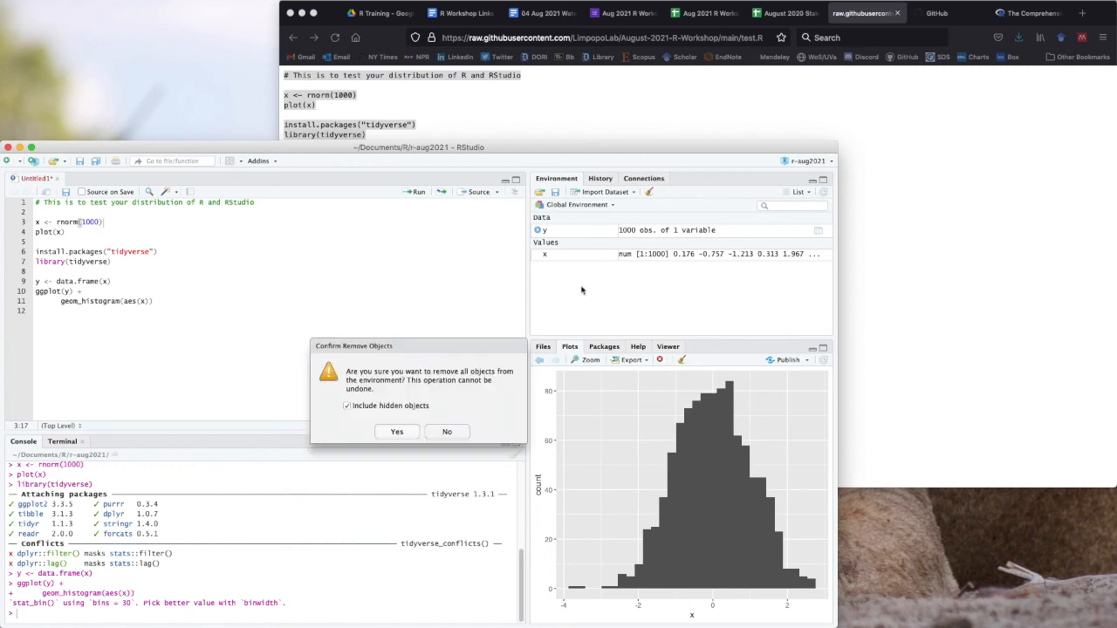
pyautogui.click(394, 432)
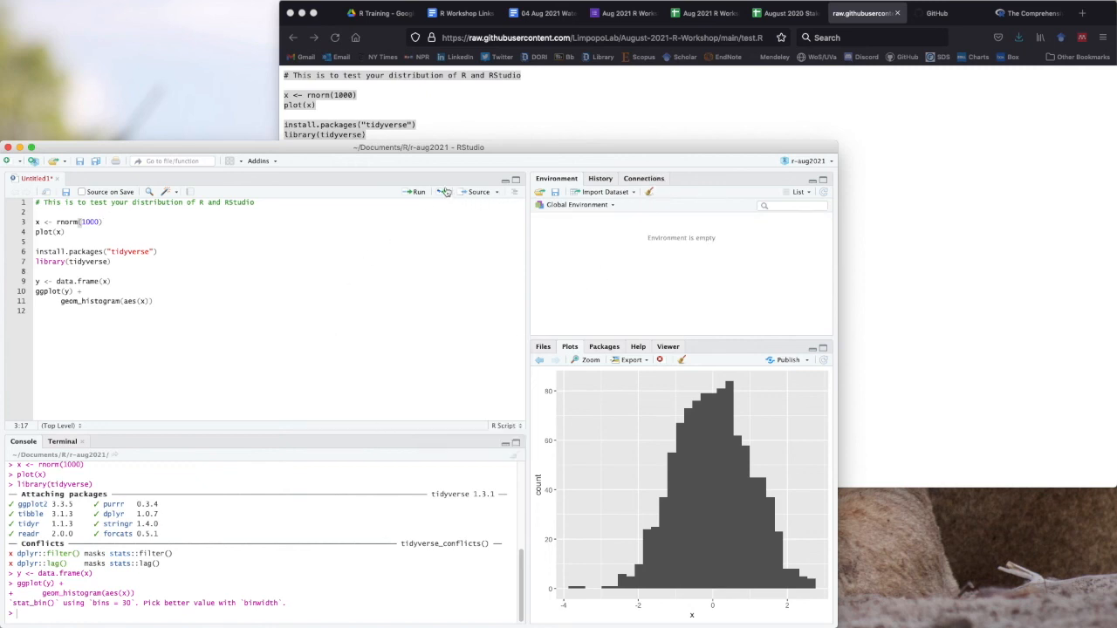
pyautogui.click(418, 193)
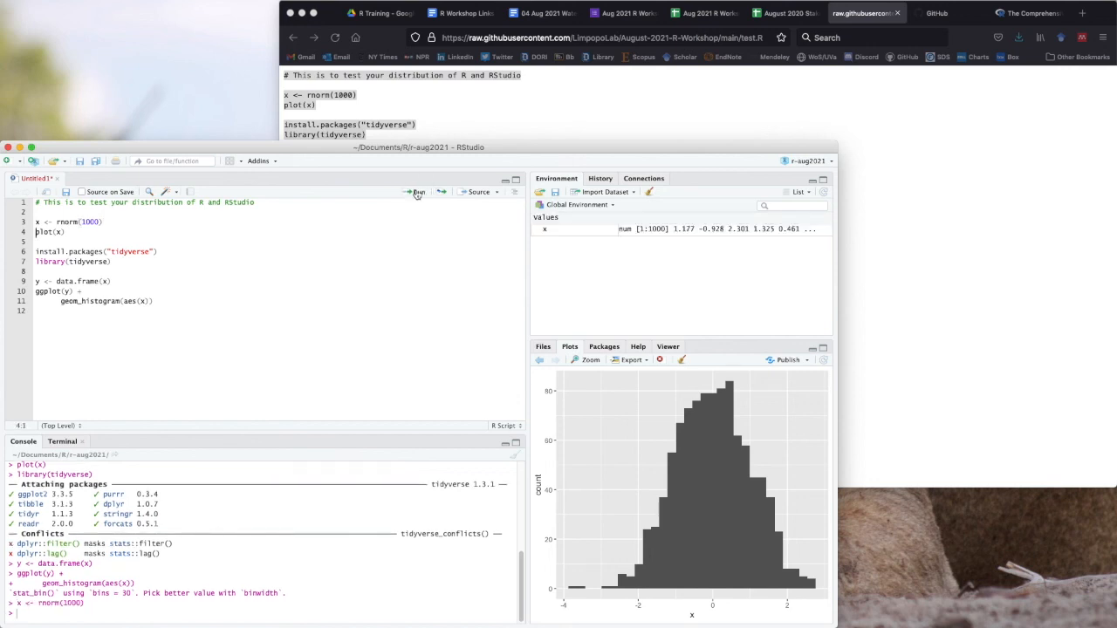
pyautogui.click(417, 193)
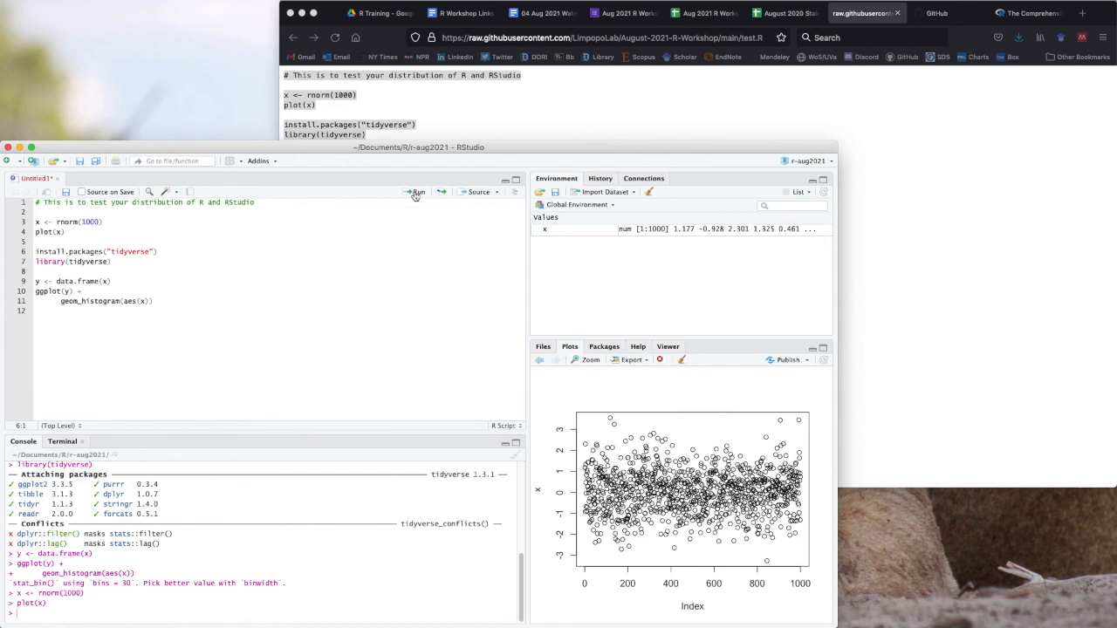
# - Run install.packages("tidyverse") from the script, restarting R before the installation, and load the package with library(tidyverse)
pyautogui.click(416, 193)
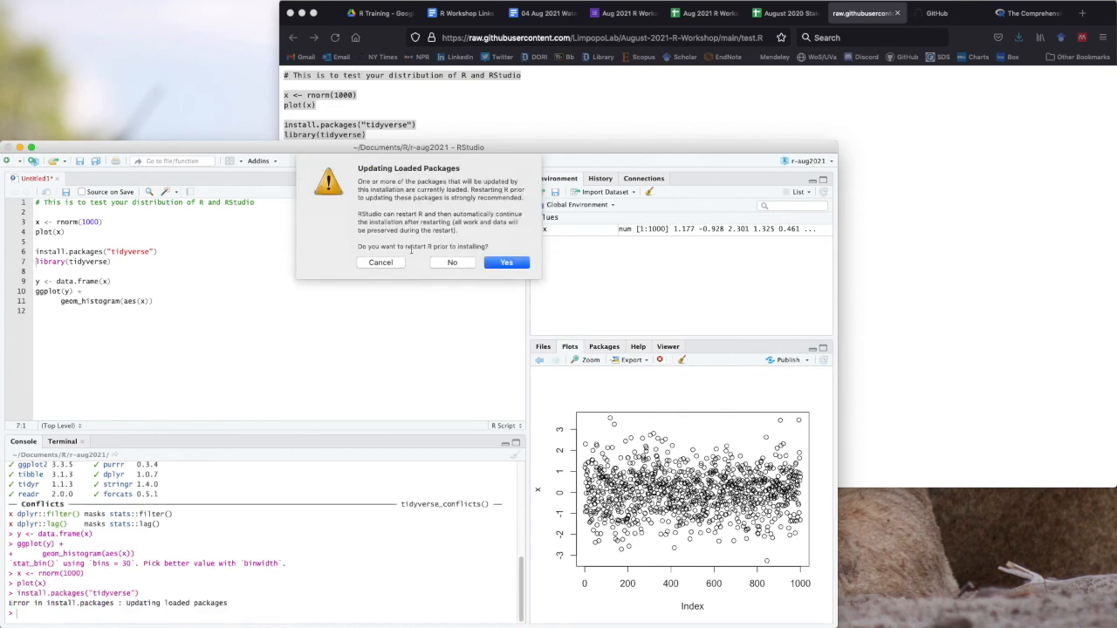
pyautogui.click(497, 266)
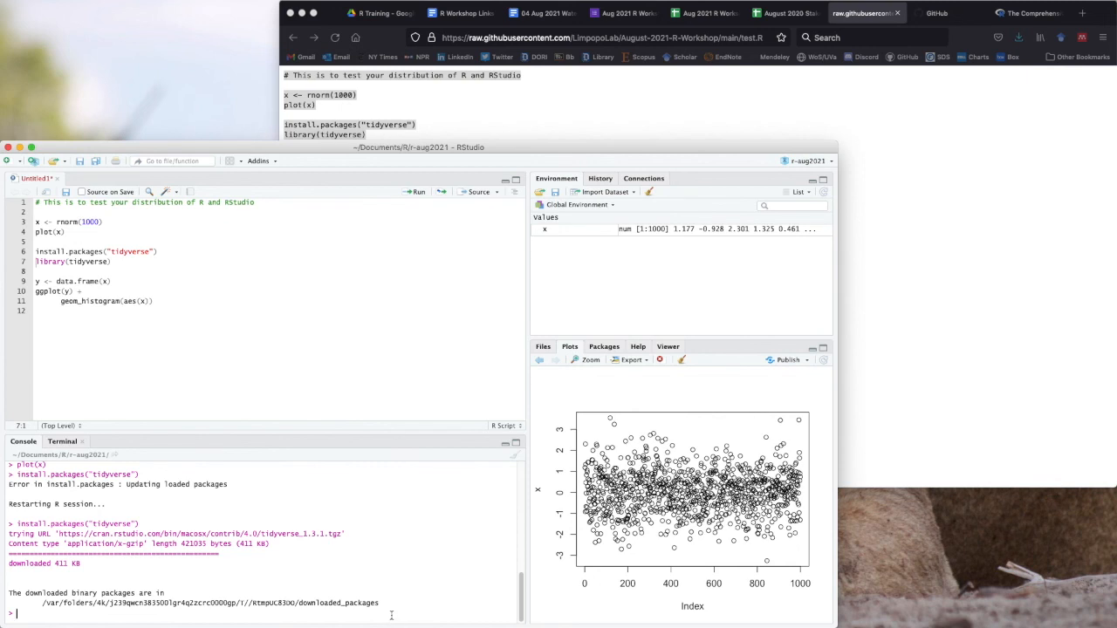
pyautogui.click(152, 262)
pyautogui.click(420, 192)
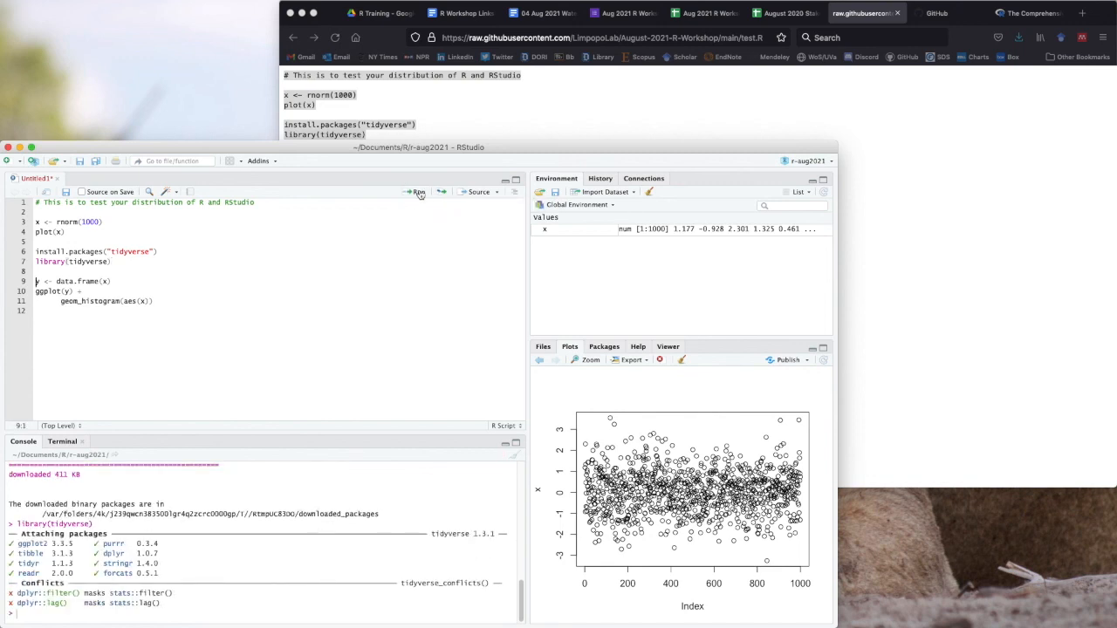
# - Run the remaining script lines to create data frame y from x and draw its histogram with ggplot
pyautogui.click(420, 193)
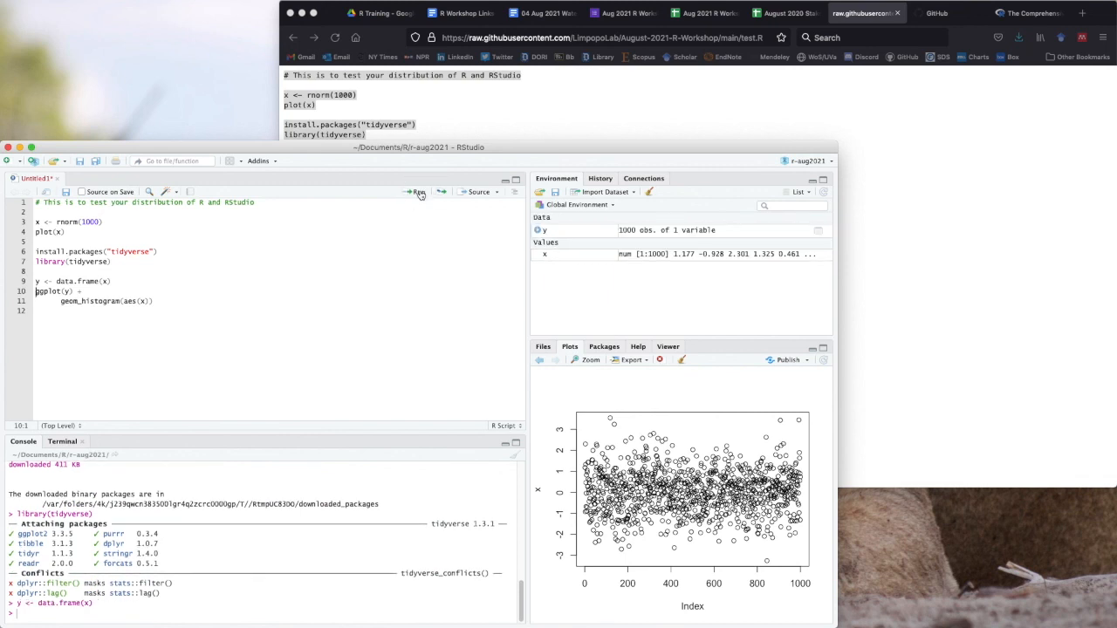
pyautogui.click(420, 193)
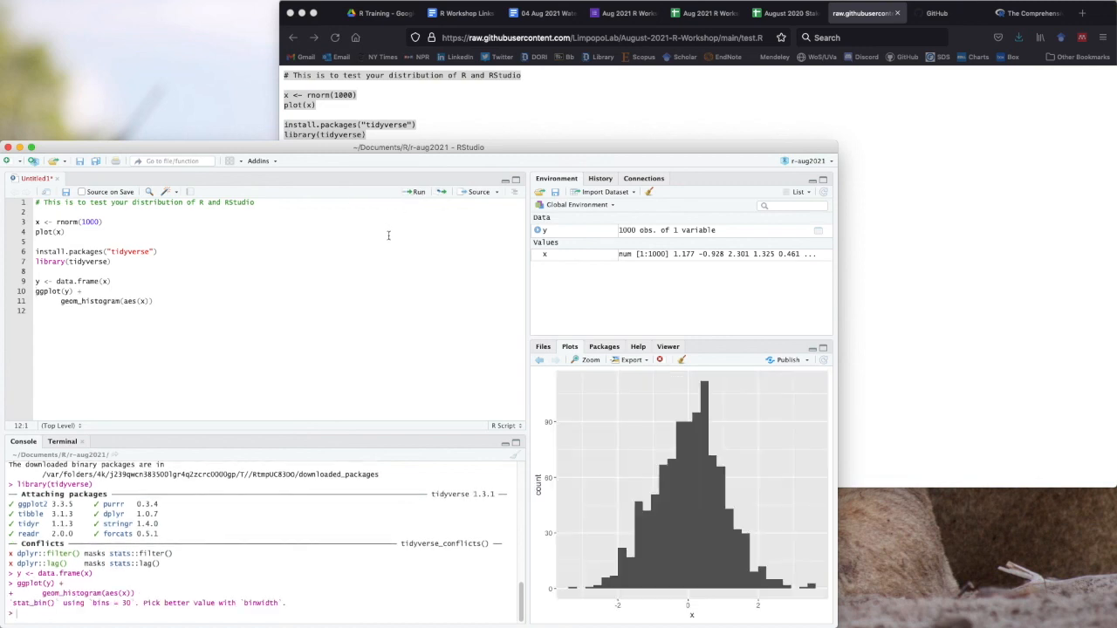
pyautogui.click(220, 105)
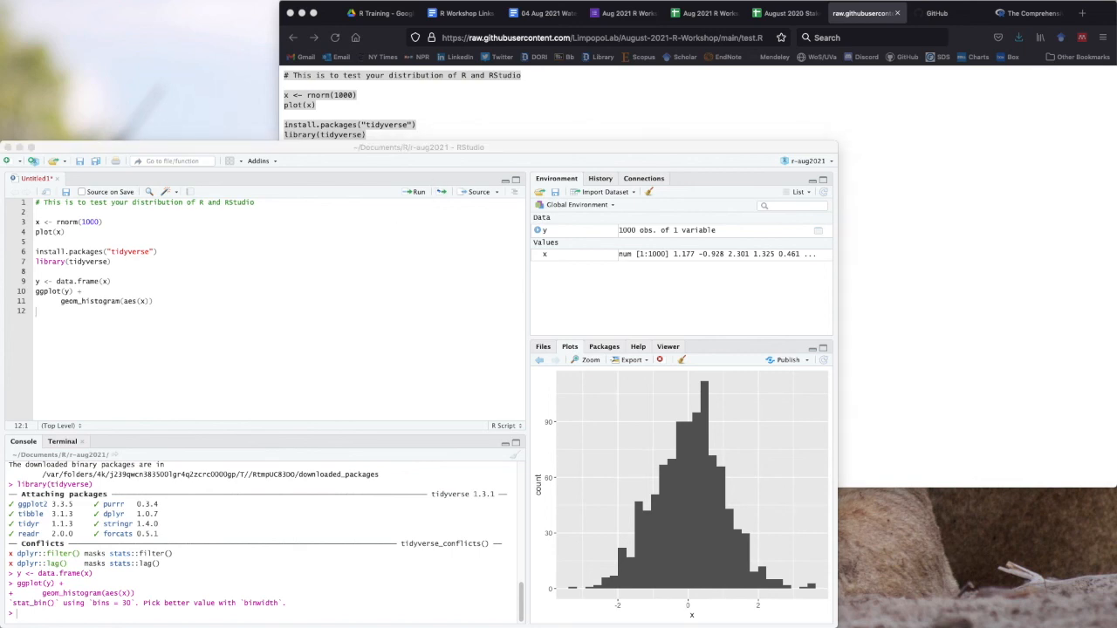